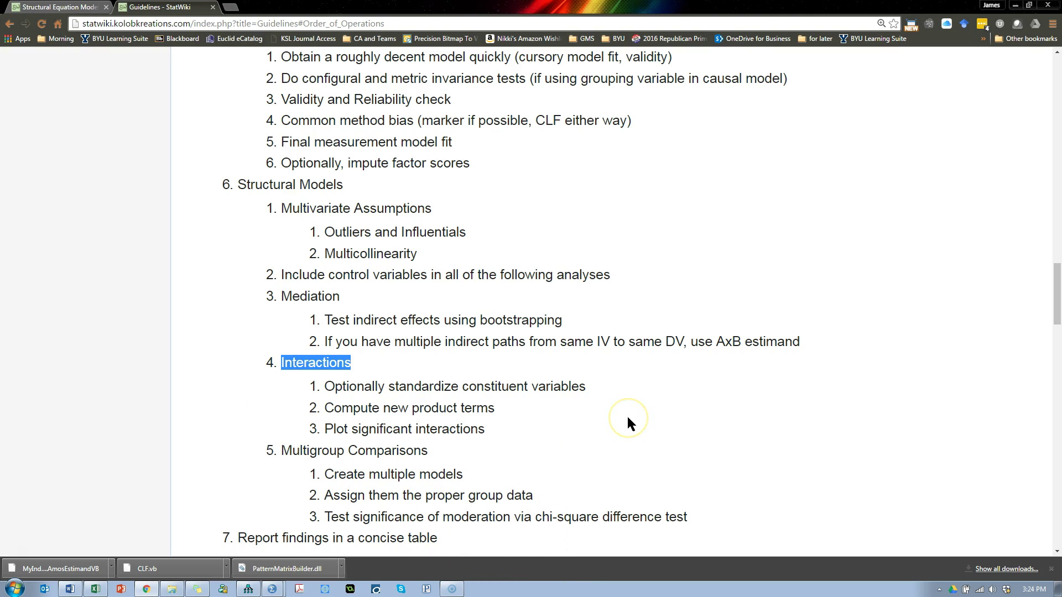
Step: Leave the StatWiki Interactions guideline and bring up the Amos Path mediation diagram
{"action": "key", "text": "alt+Tab"}
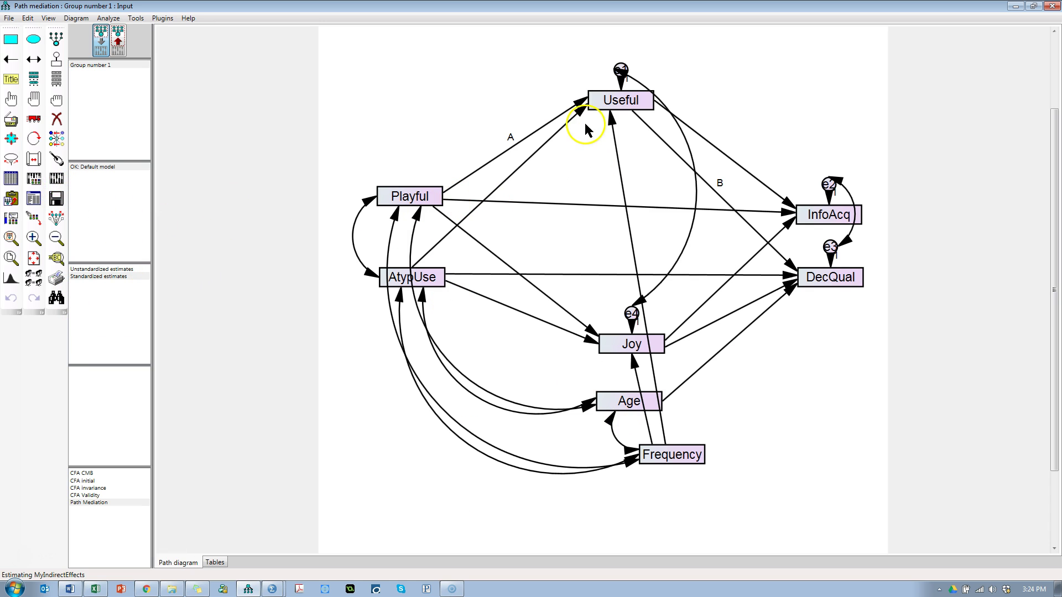
Step: Delete the A and B labels from the paths and set Amos to estimate no user-defined estimands
{"action": "double_click", "coordinate": [581, 105]}
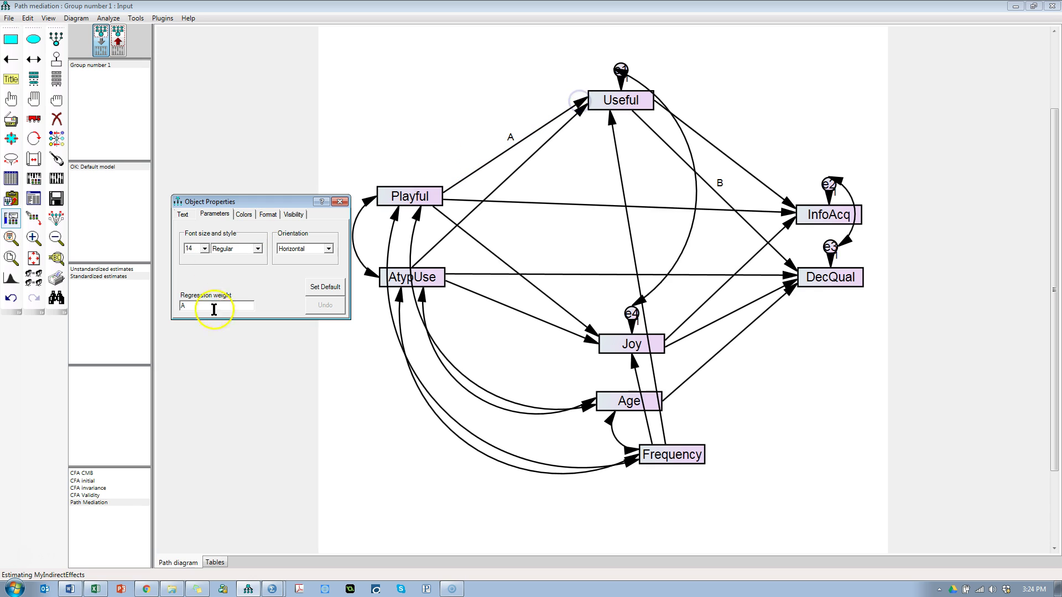
{"action": "left_click_drag", "start_coordinate": [208, 303], "coordinate": [157, 307]}
{"action": "key", "text": "BackSpace"}
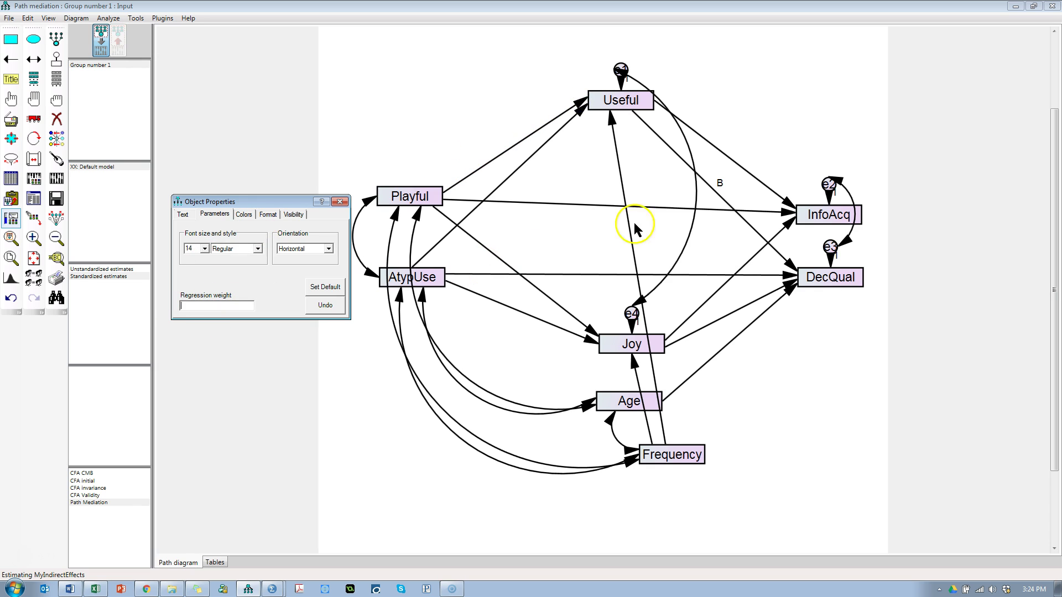
{"action": "left_click", "coordinate": [718, 184]}
{"action": "left_click", "coordinate": [340, 202]}
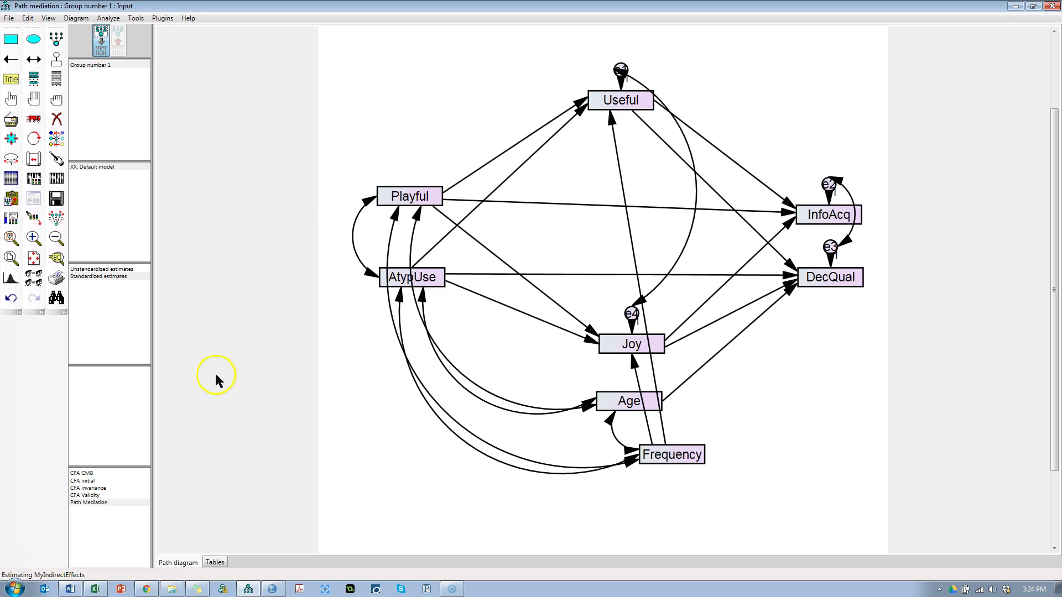
{"action": "right_click", "coordinate": [77, 578]}
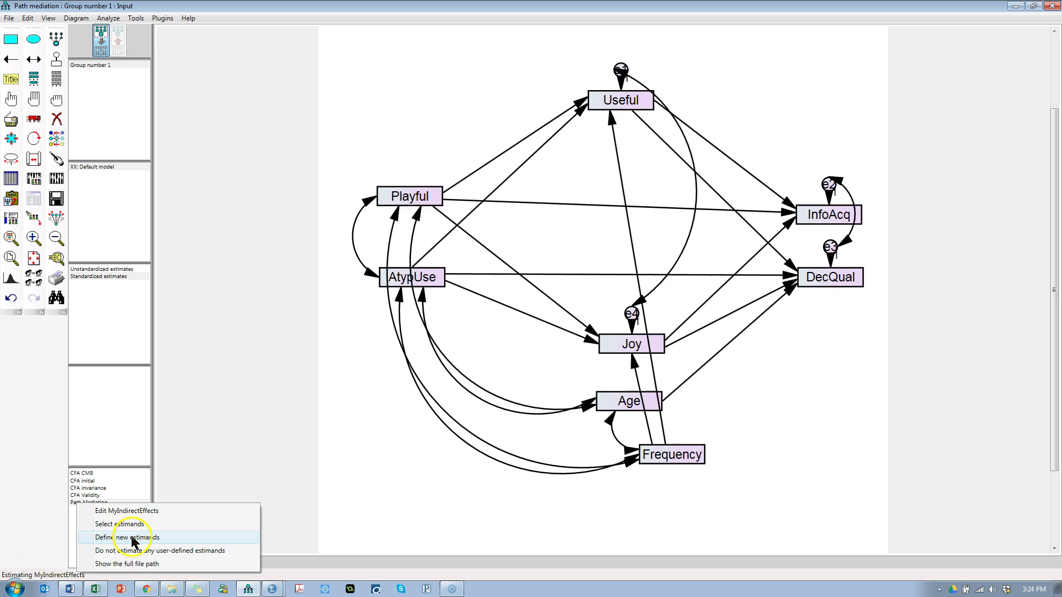
{"action": "left_click", "coordinate": [197, 552]}
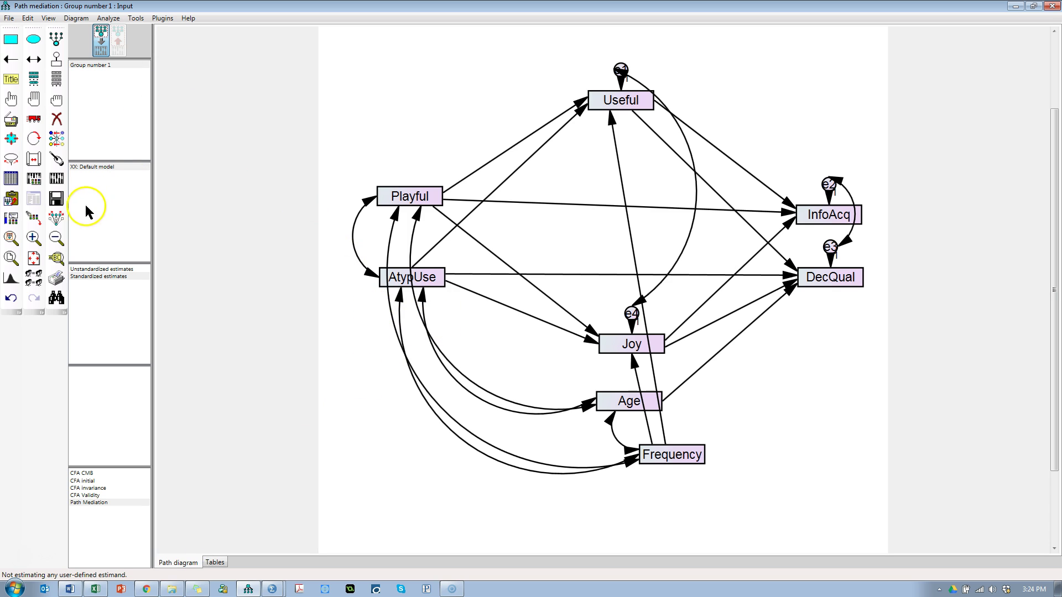
Step: Save the model as a new file named 'Path Interactions'
{"action": "left_click", "coordinate": [12, 37]}
{"action": "left_click", "coordinate": [9, 18]}
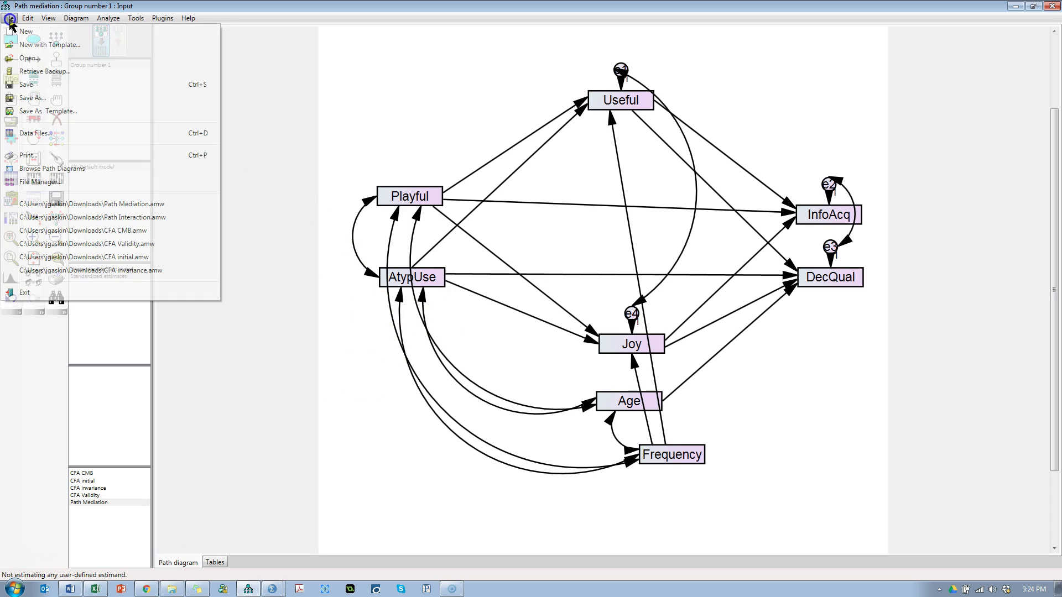
{"action": "left_click", "coordinate": [33, 98]}
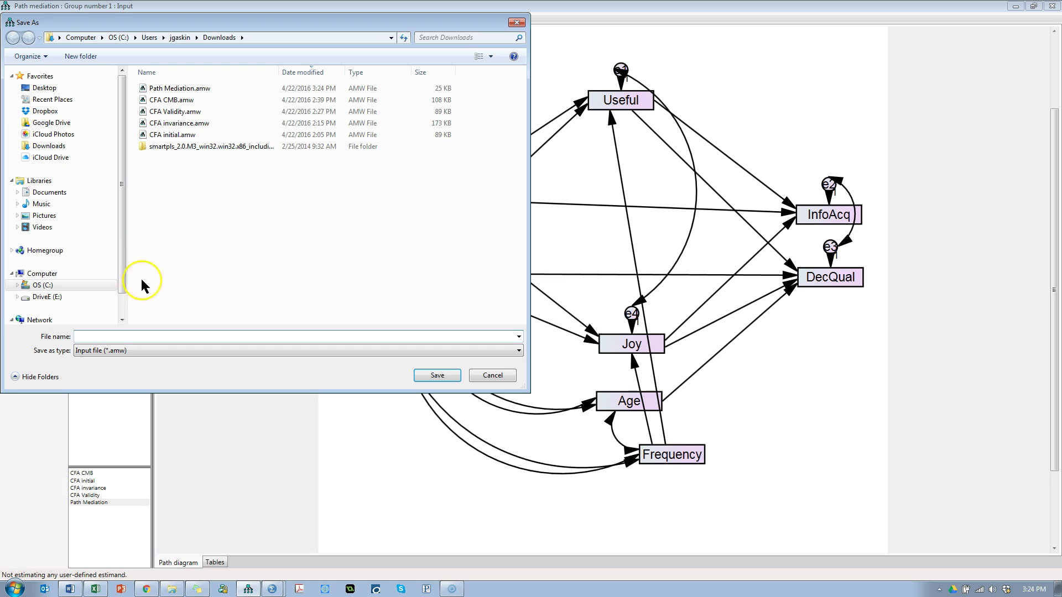
{"action": "left_click", "coordinate": [123, 337]}
{"action": "type", "text": "Path Interactions"}
{"action": "key", "text": "Return"}
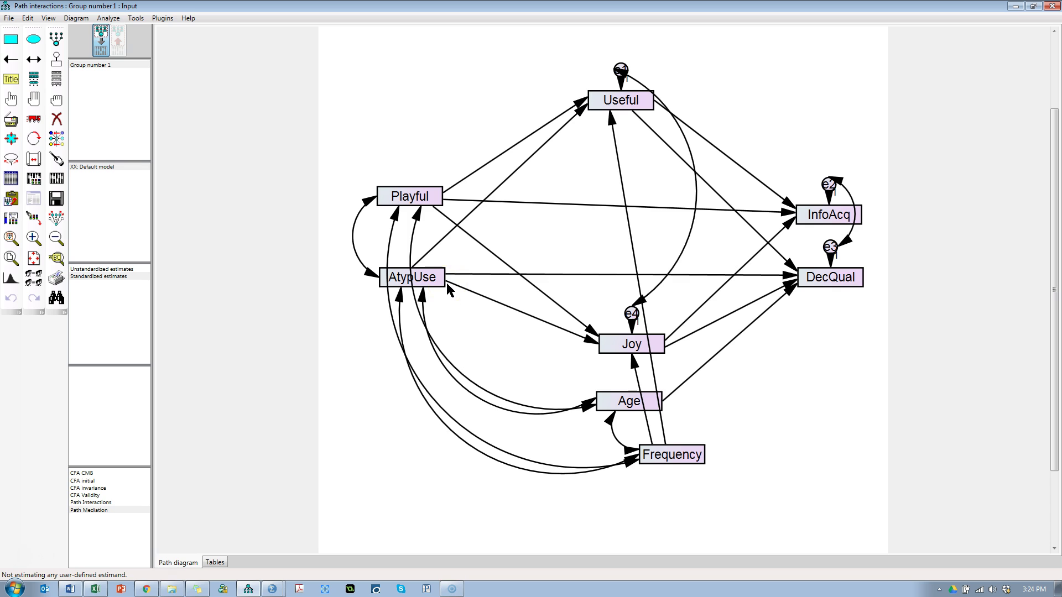
Step: Review the hypotheses and the Experience-moderated model diagram in Word, then bring up the SPSS data file
{"action": "key", "text": "alt+Tab"}
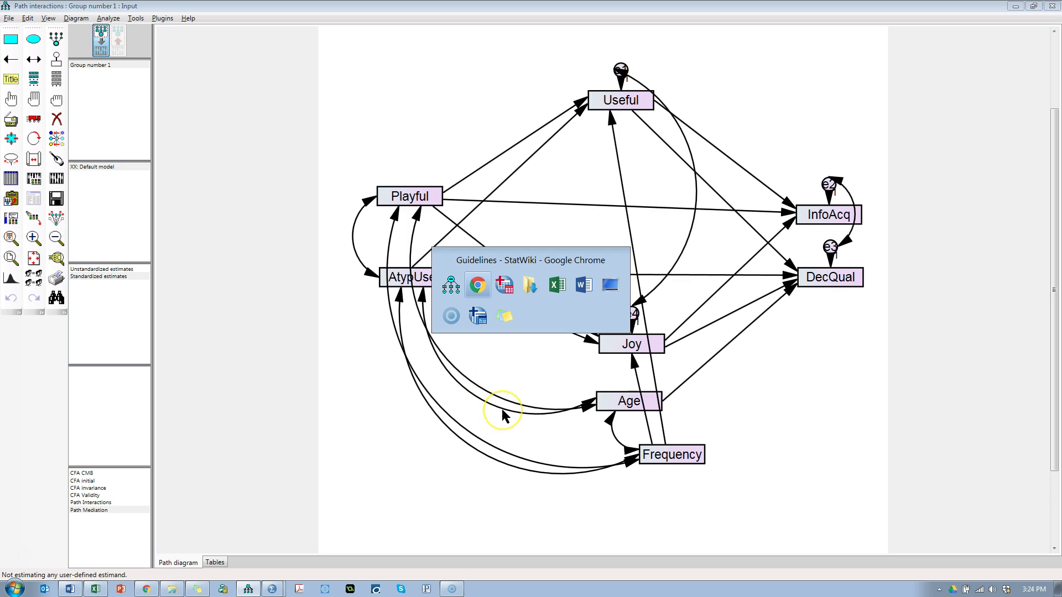
{"action": "key", "text": "alt+Tab"}
{"action": "key", "text": "alt+Tab"}
{"action": "key", "text": "alt+Tab"}
{"action": "key", "text": "alt+Tab"}
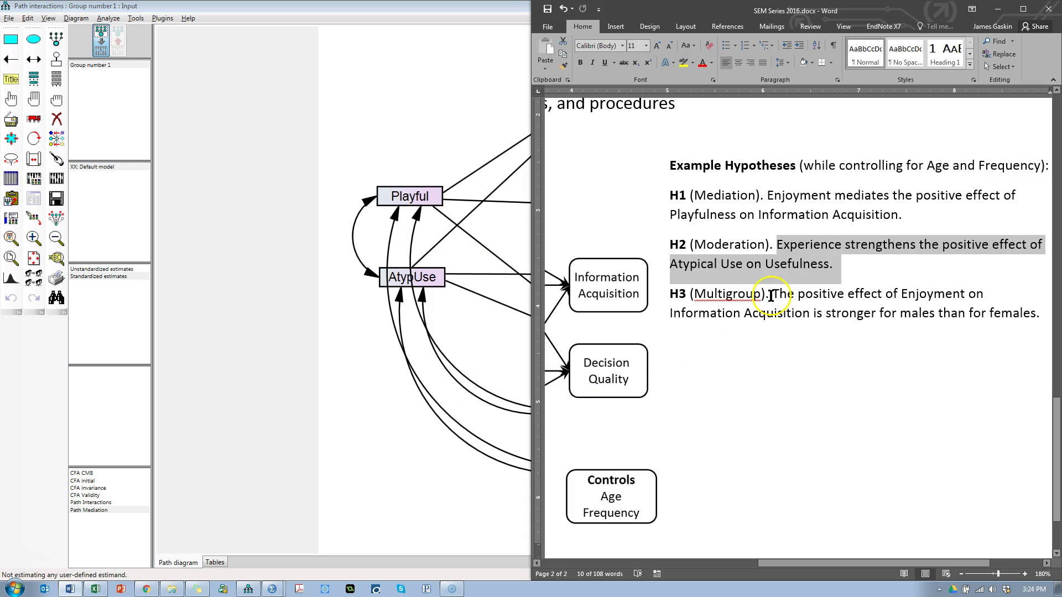
{"action": "left_click", "coordinate": [669, 364]}
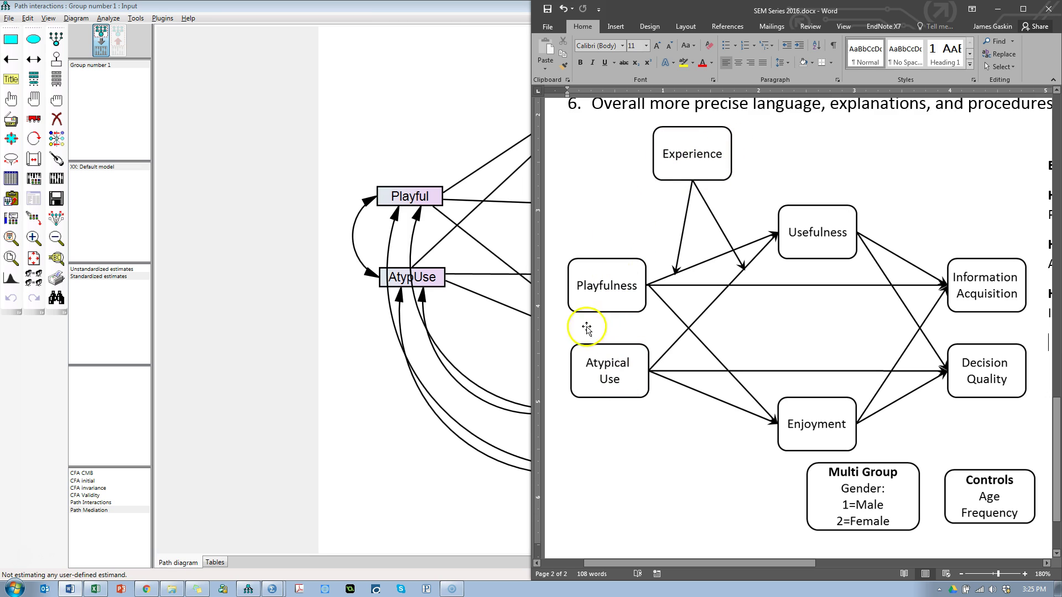
{"action": "key", "text": "alt+Tab"}
{"action": "key", "text": "alt+Tab"}
{"action": "key", "text": "alt+Tab"}
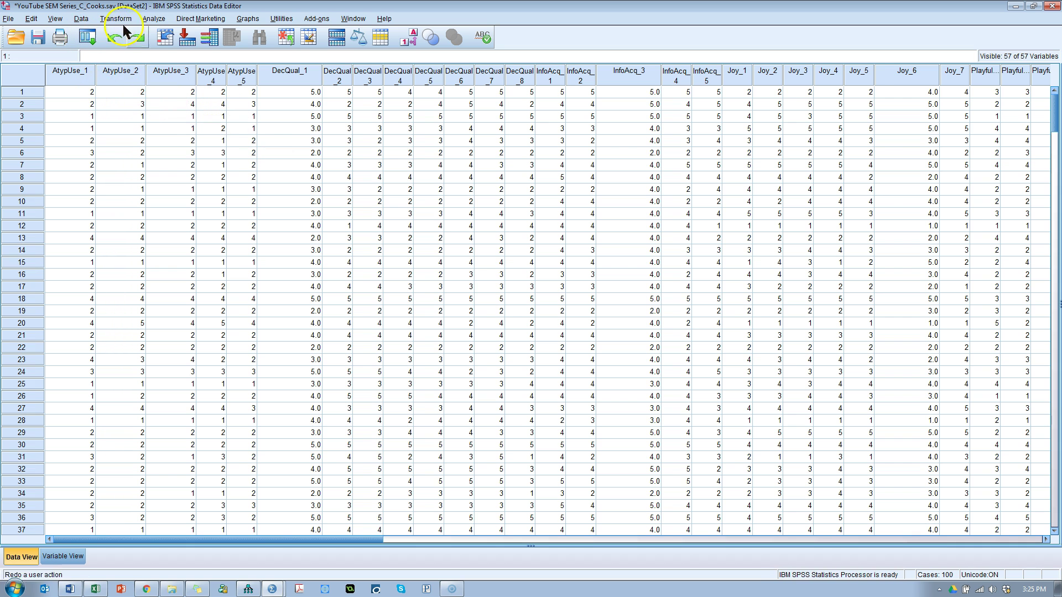
Step: In Descriptives, choose Experience, AtypUse and Playful as the analysis variables
{"action": "left_click", "coordinate": [155, 20]}
{"action": "mouse_move", "coordinate": [164, 46]}
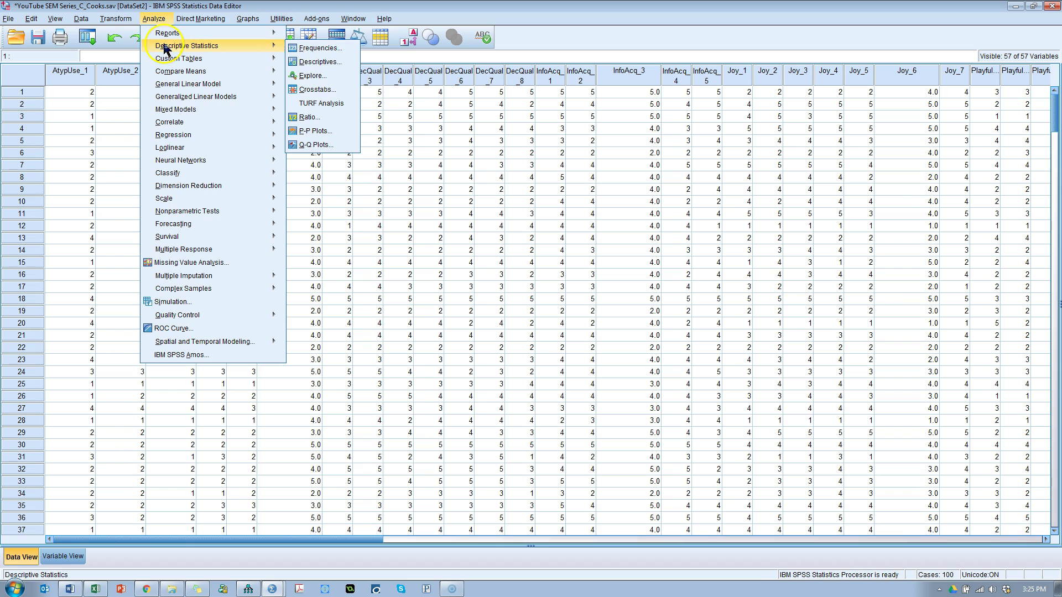
{"action": "left_click", "coordinate": [316, 61]}
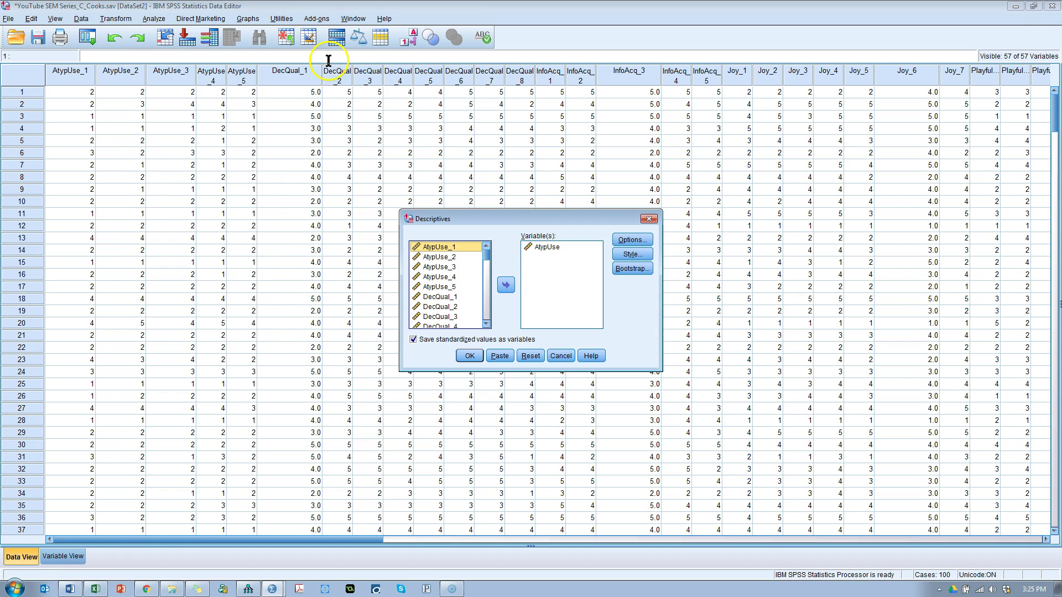
{"action": "left_click", "coordinate": [535, 249]}
{"action": "left_click", "coordinate": [506, 285]}
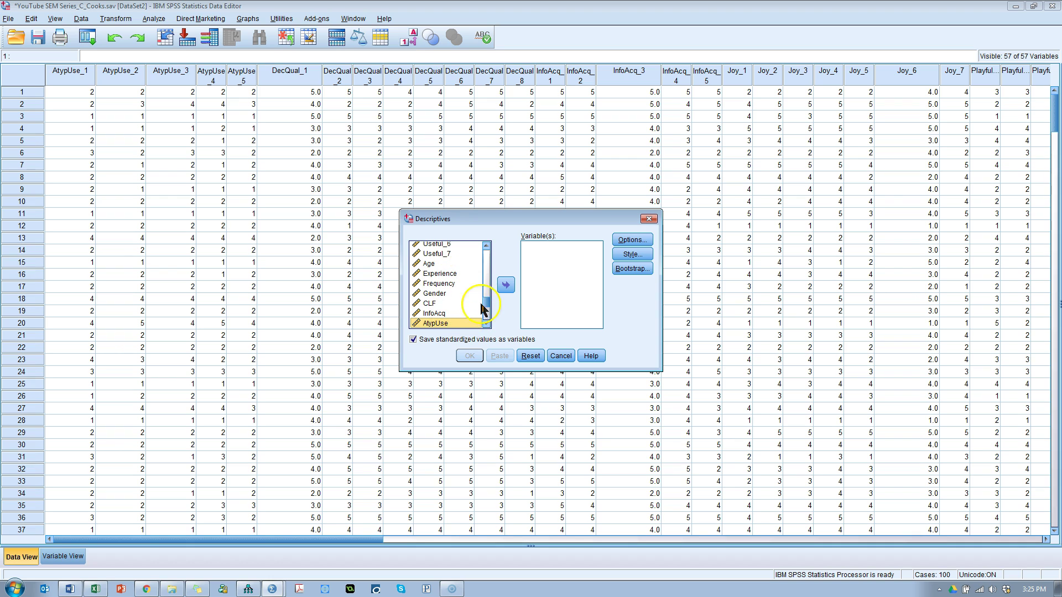
{"action": "left_click", "coordinate": [487, 324]}
{"action": "scroll", "coordinate": [453, 309], "scroll_direction": "down", "scroll_amount": 2}
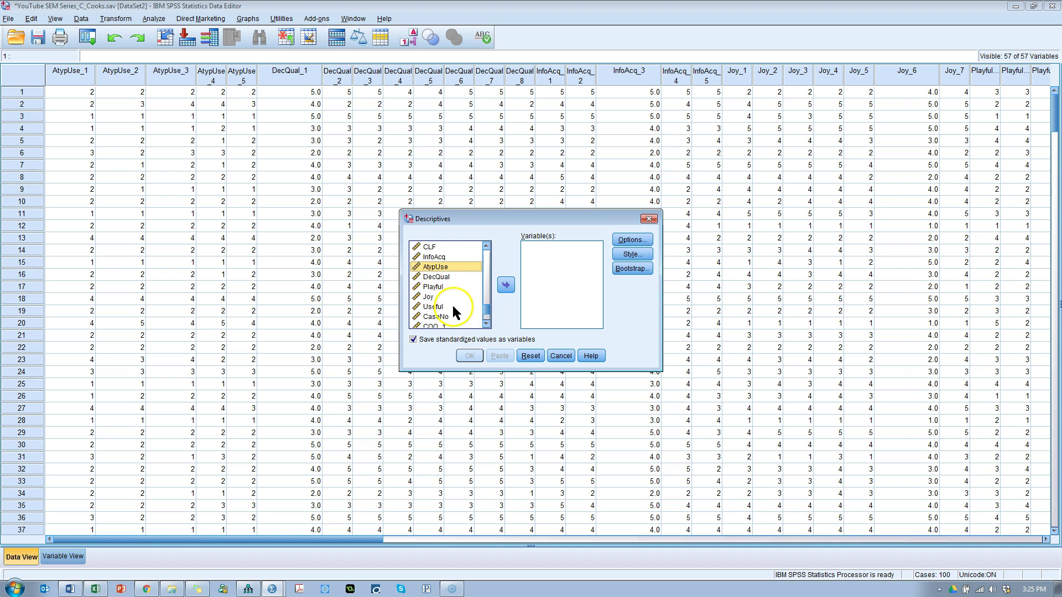
{"action": "left_click", "coordinate": [442, 287], "text": "ctrl"}
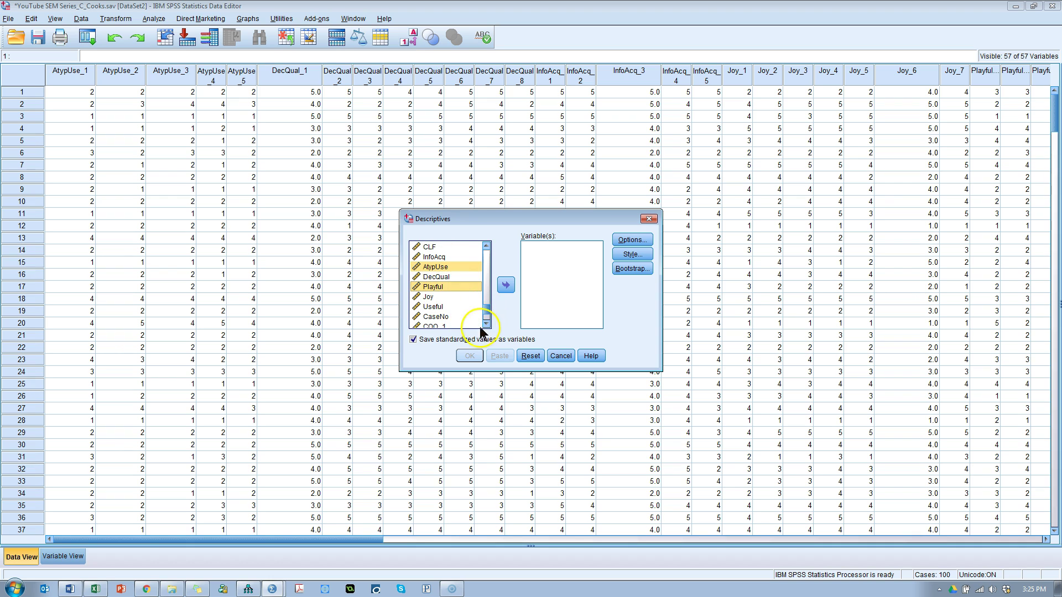
{"action": "left_click", "coordinate": [487, 247]}
{"action": "left_click", "coordinate": [487, 246]}
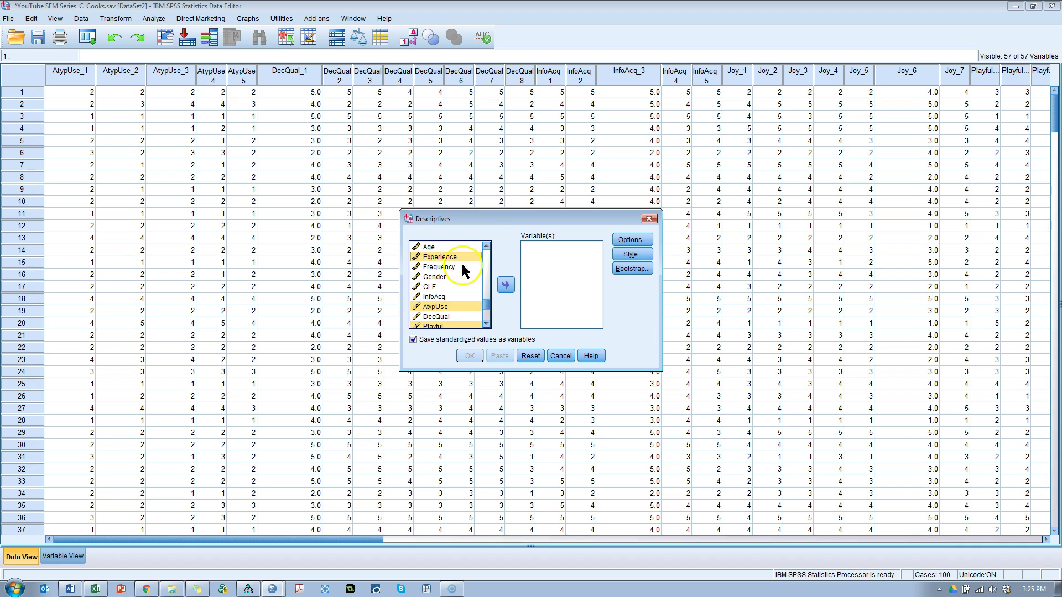
{"action": "left_click", "coordinate": [506, 285]}
{"action": "left_click", "coordinate": [428, 340]}
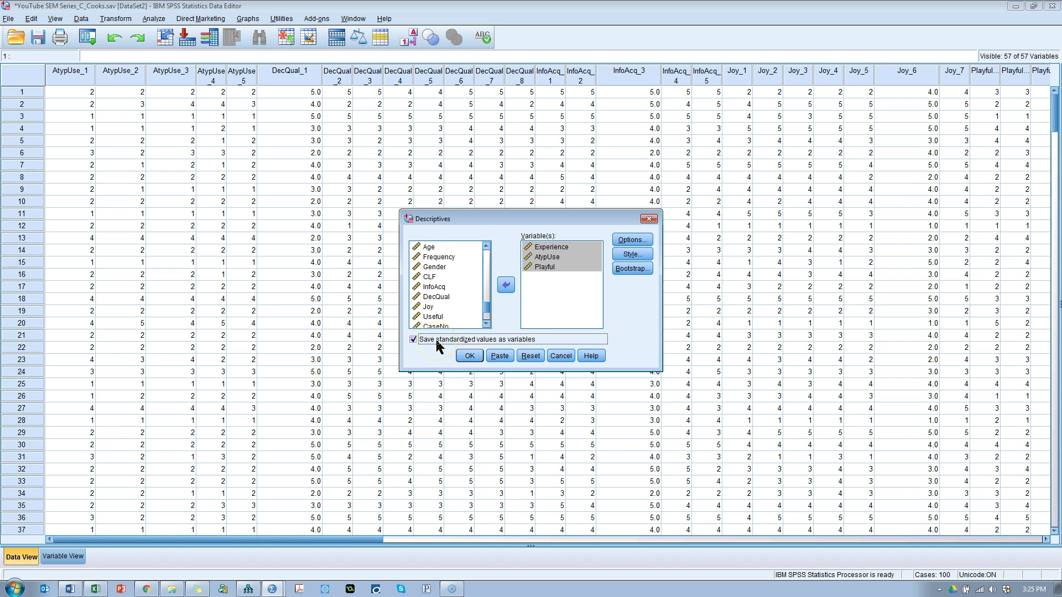
Step: Run Descriptives with standardized values saved, then view the new Z columns in the data editor
{"action": "left_click", "coordinate": [469, 356]}
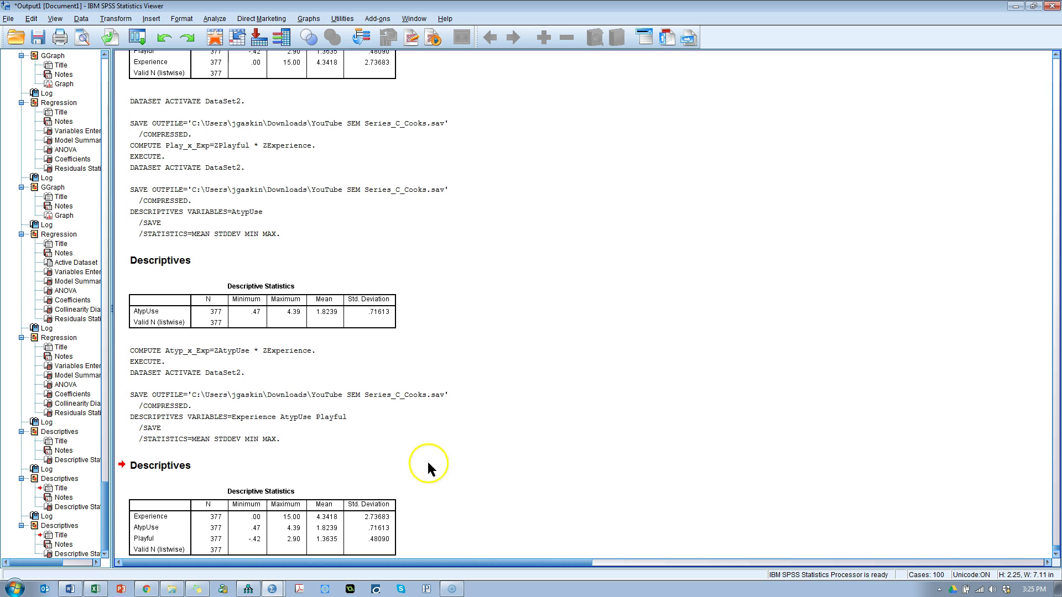
{"action": "key", "text": "alt+Tab"}
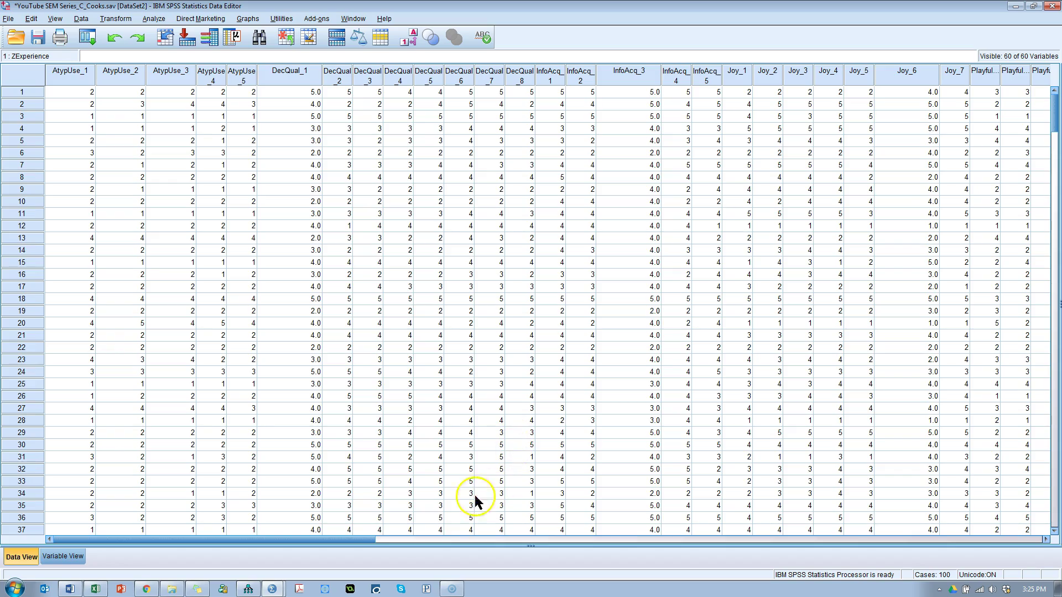
{"action": "left_click_drag", "start_coordinate": [372, 540], "coordinate": [765, 522]}
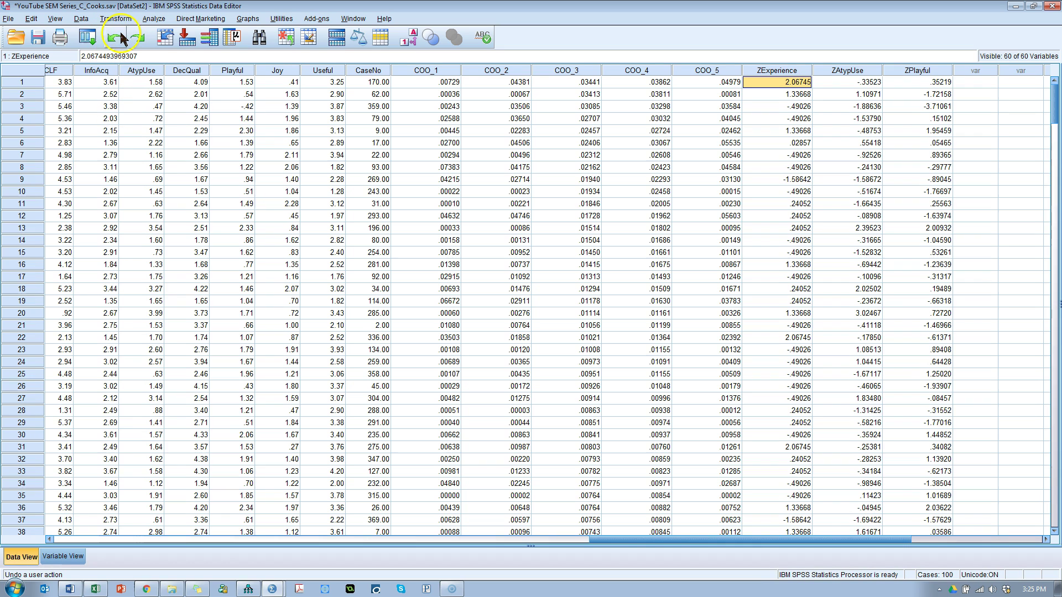
Step: Set up Compute Variable with target Atyp_x_Exp and expression ZAtypUse * ZExperience
{"action": "left_click", "coordinate": [153, 24]}
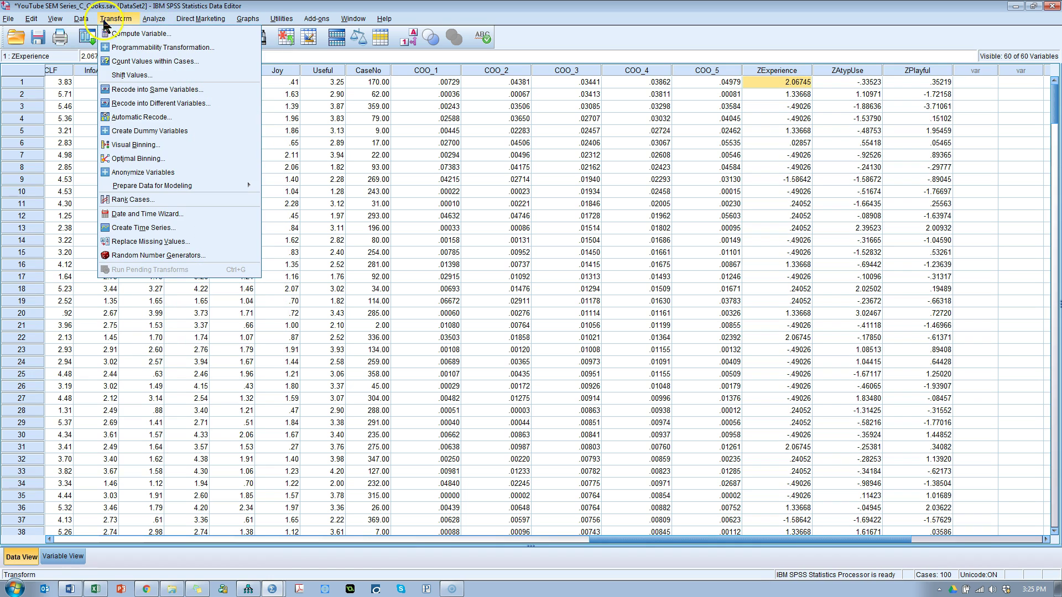
{"action": "left_click", "coordinate": [128, 31]}
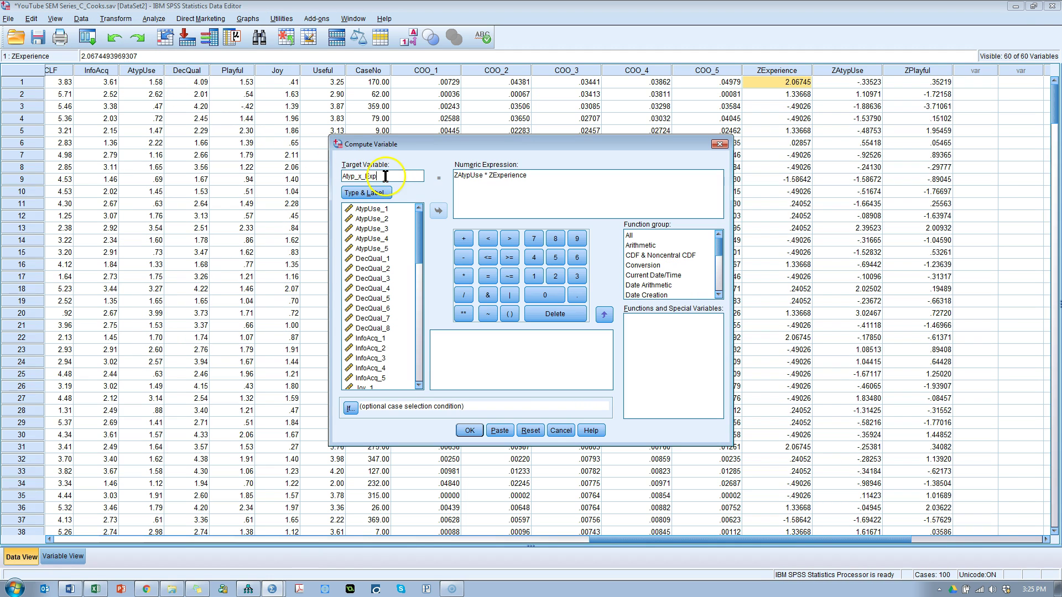
{"action": "type", "text": "a"}
{"action": "key", "text": "BackSpace"}
{"action": "type", "text": "A"}
{"action": "left_click", "coordinate": [492, 186]}
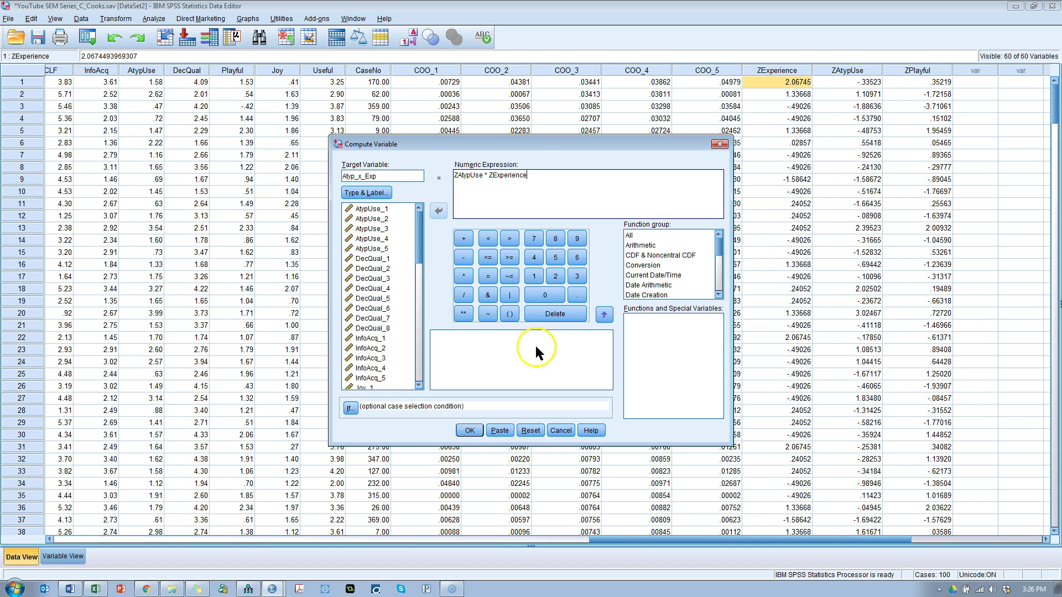
Step: Compute Atyp_x_Exp, then recall the dialog and rename the target to Play_x_Exp
{"action": "left_click", "coordinate": [470, 431]}
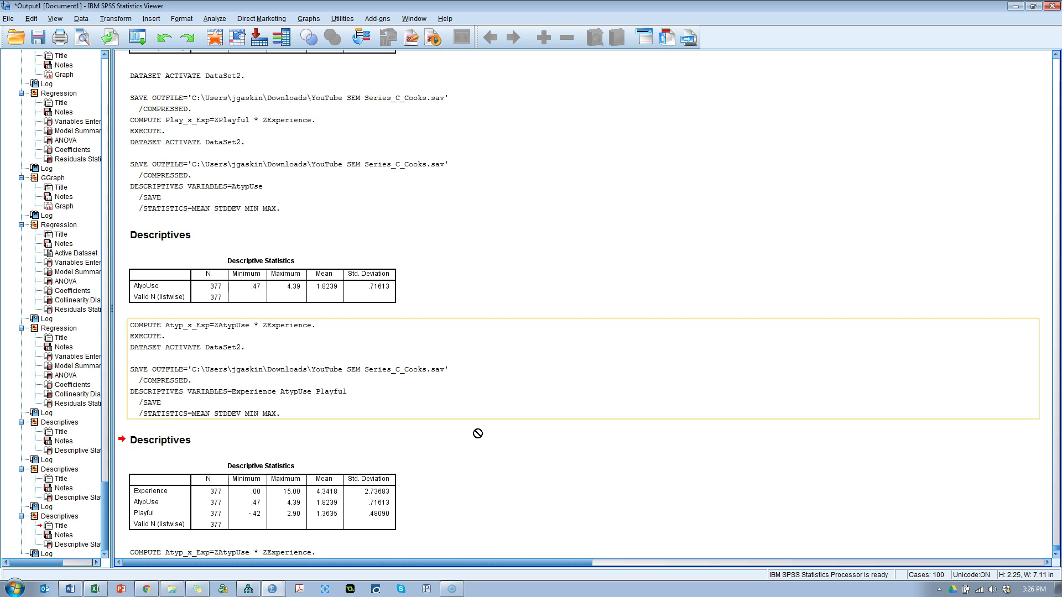
{"action": "left_click", "coordinate": [138, 38]}
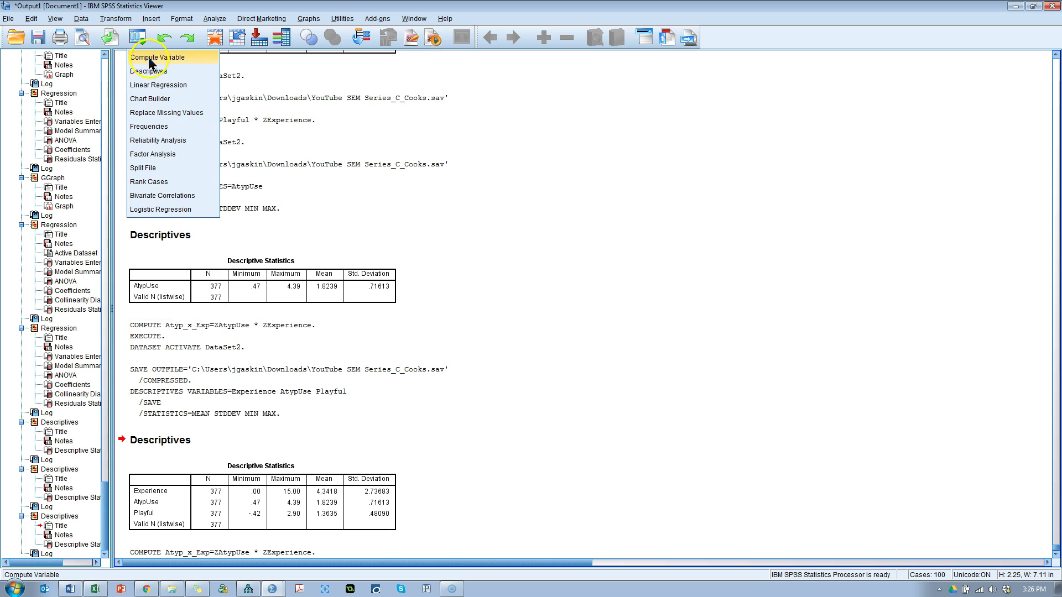
{"action": "left_click", "coordinate": [161, 56]}
{"action": "left_click", "coordinate": [353, 177]}
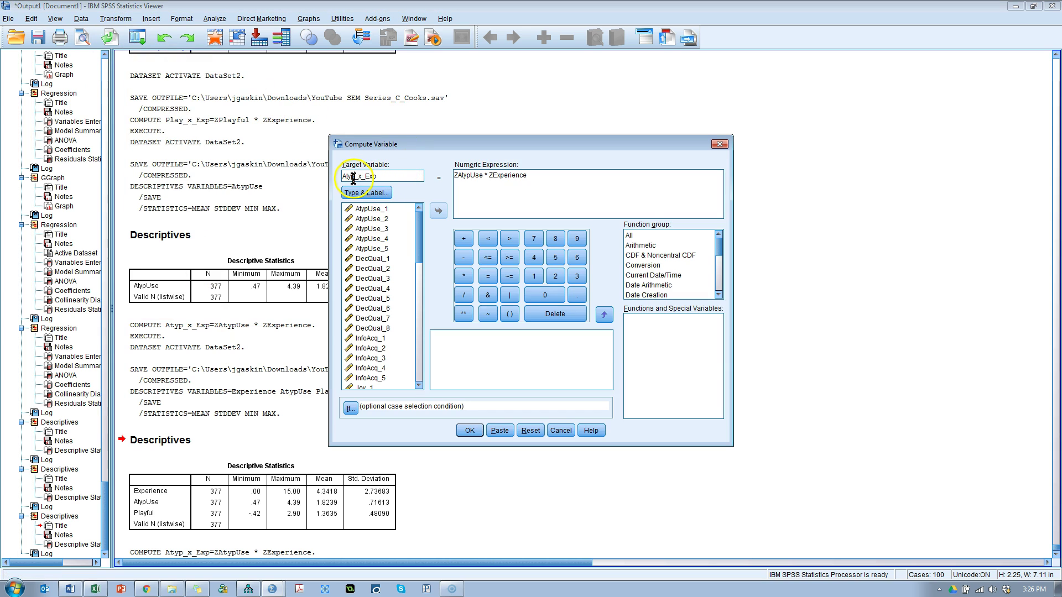
{"action": "left_click_drag", "start_coordinate": [353, 178], "coordinate": [338, 178]}
{"action": "type", "text": "Play"}
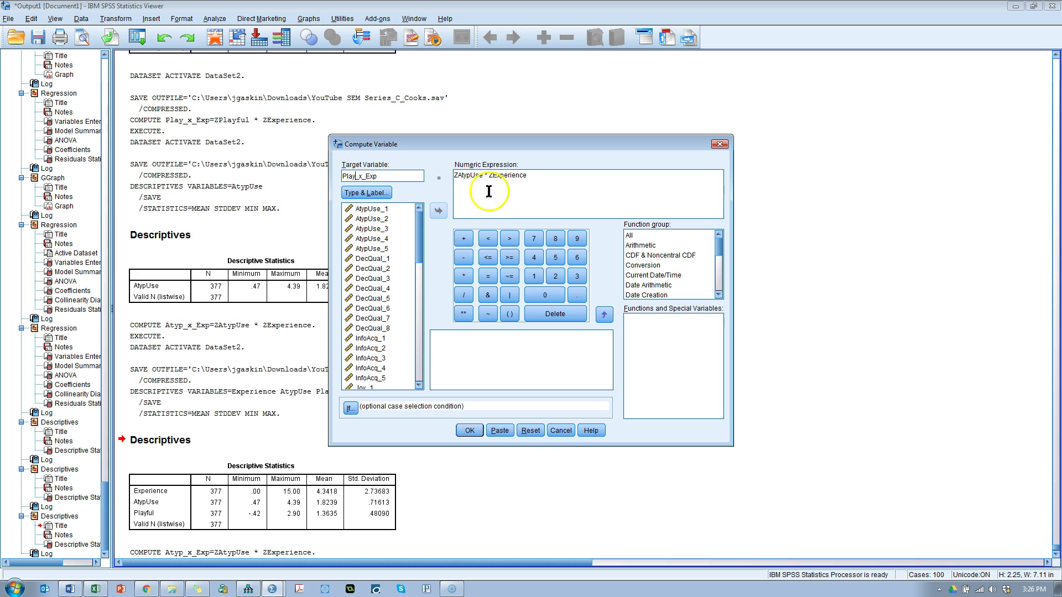
Step: Set the expression to ZPlayful * ZExperience, compute Play_x_Exp, and save the data file
{"action": "left_click_drag", "start_coordinate": [527, 175], "coordinate": [433, 171]}
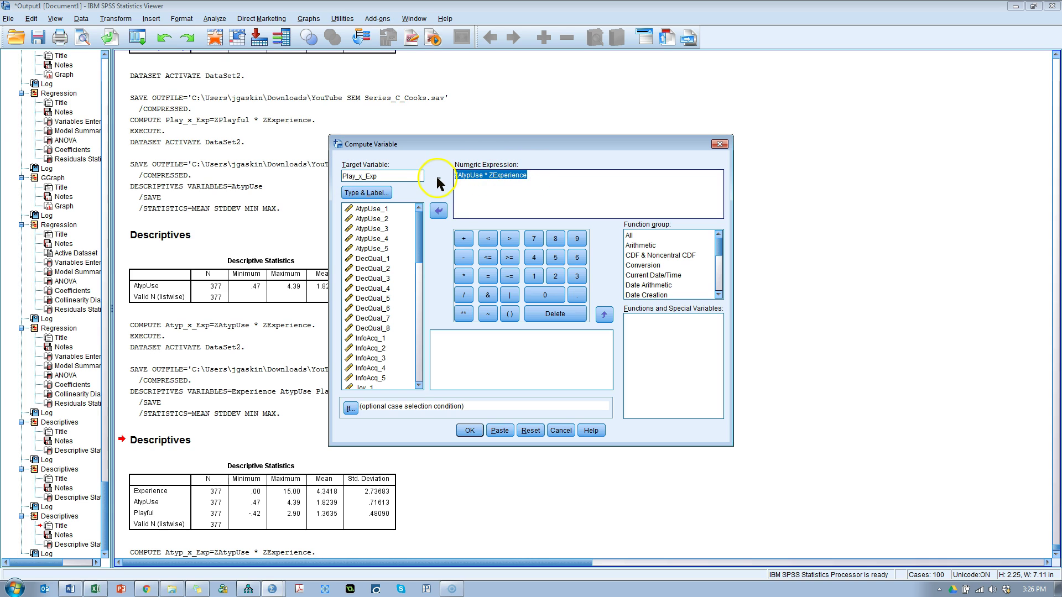
{"action": "key", "text": "BackSpace"}
{"action": "left_click_drag", "start_coordinate": [419, 254], "coordinate": [427, 367]}
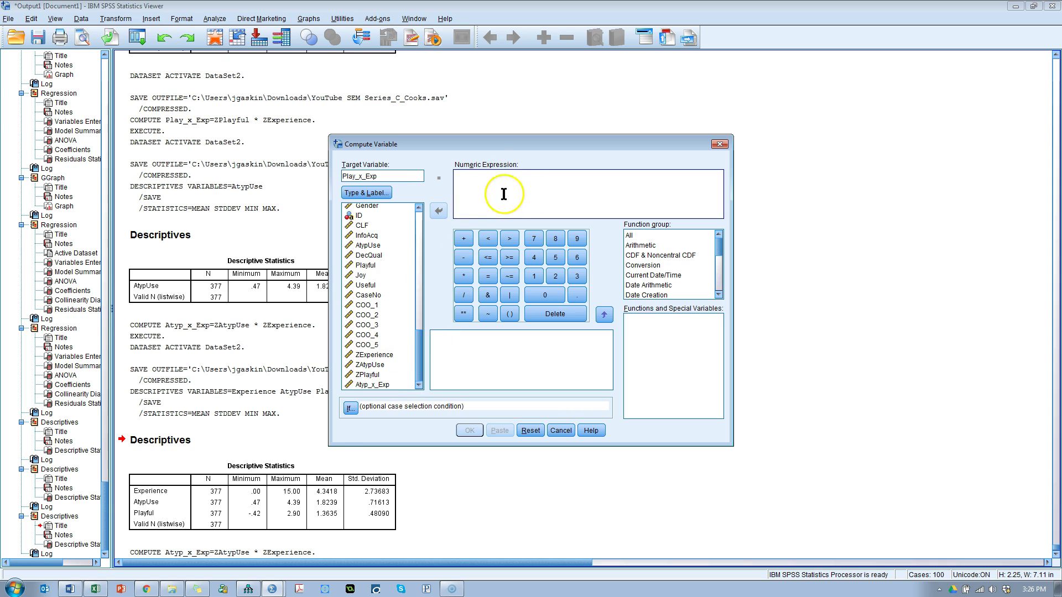
{"action": "double_click", "coordinate": [372, 375]}
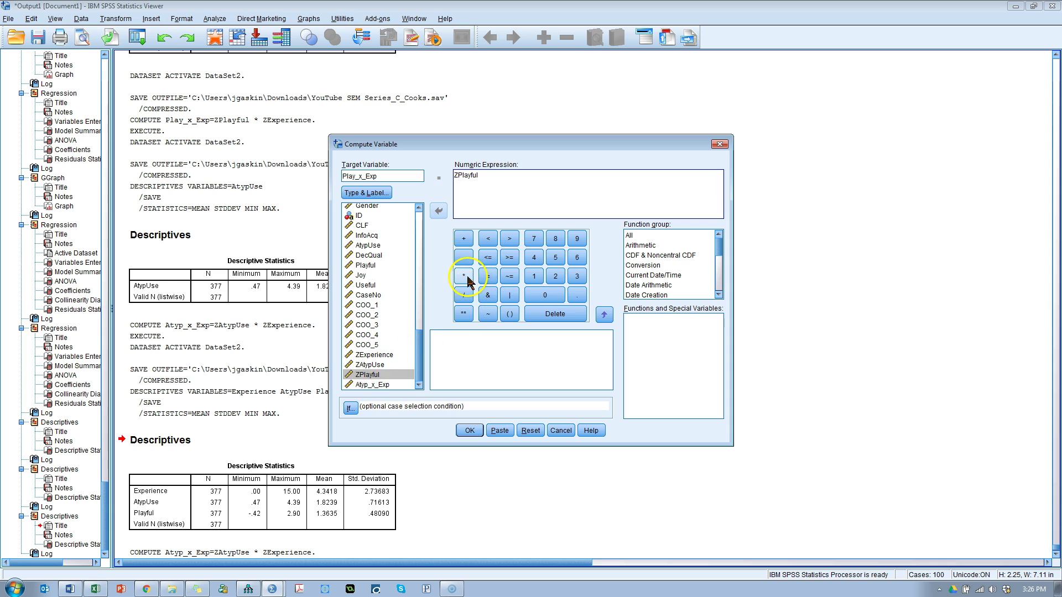
{"action": "double_click", "coordinate": [387, 357]}
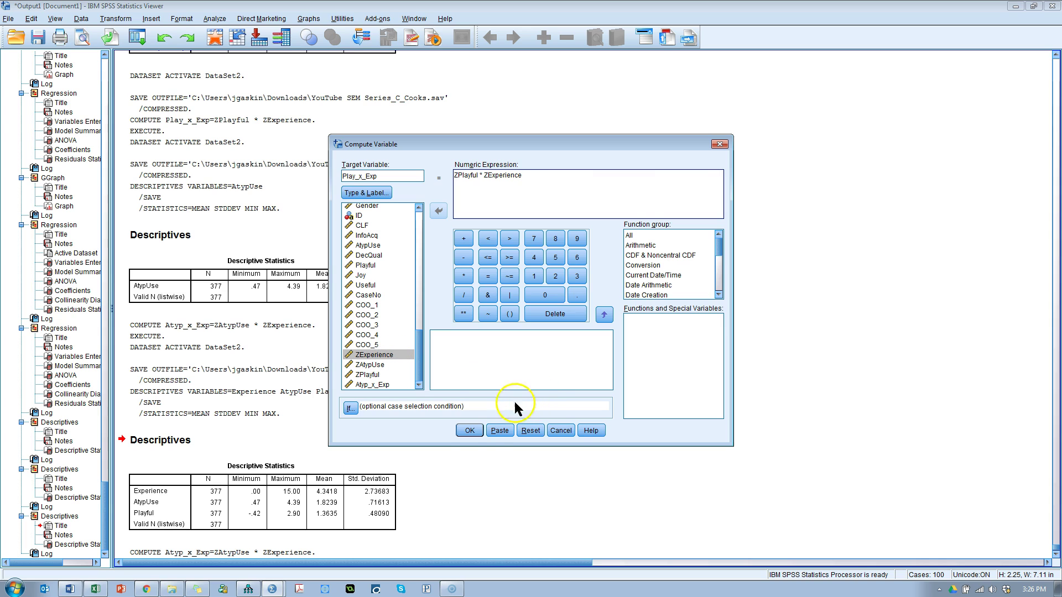
{"action": "left_click", "coordinate": [469, 430]}
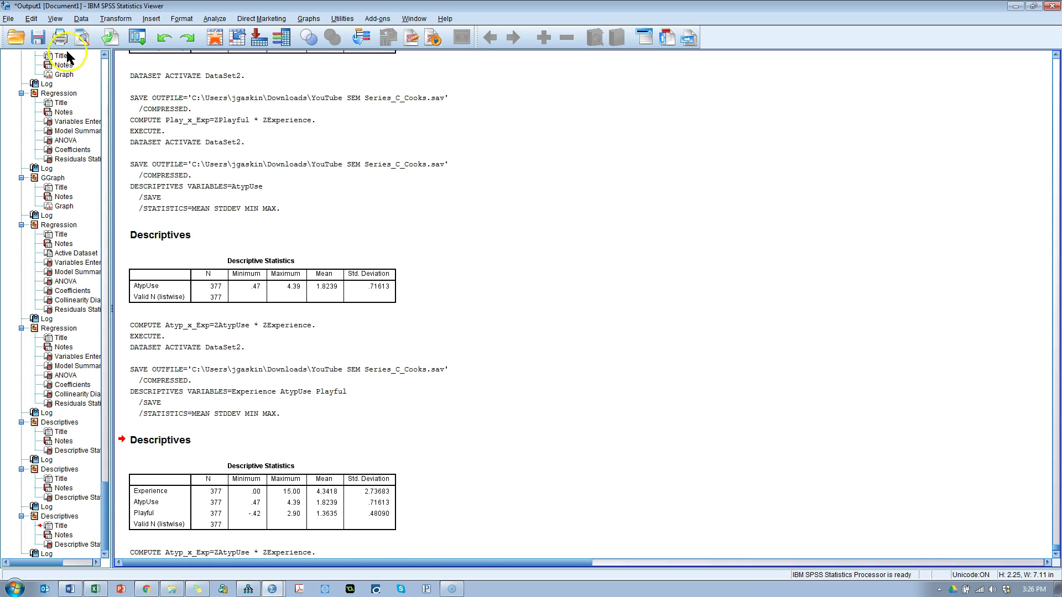
{"action": "key", "text": "alt+Tab"}
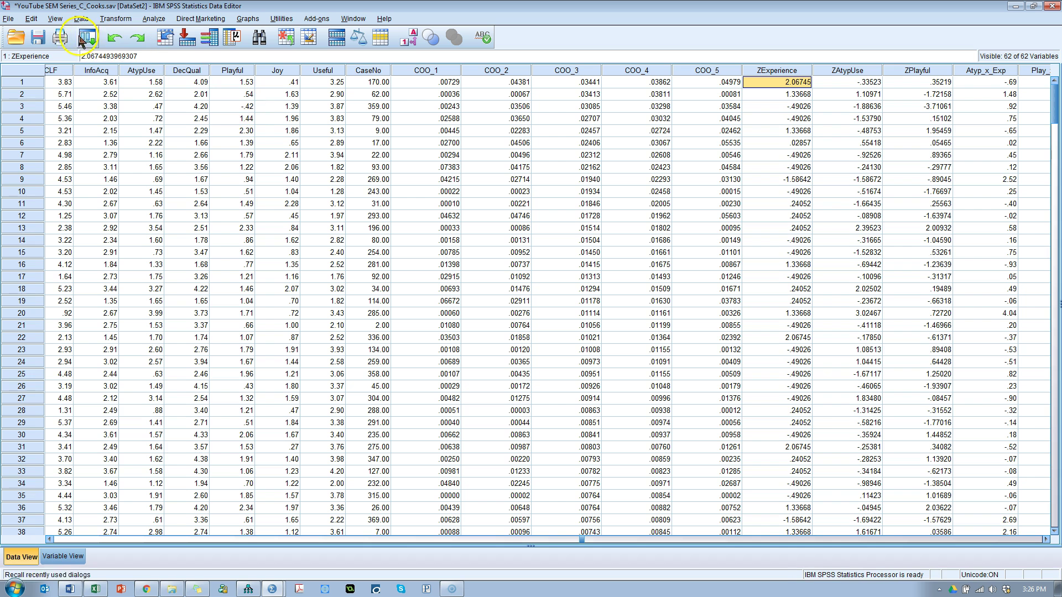
{"action": "left_click", "coordinate": [38, 38]}
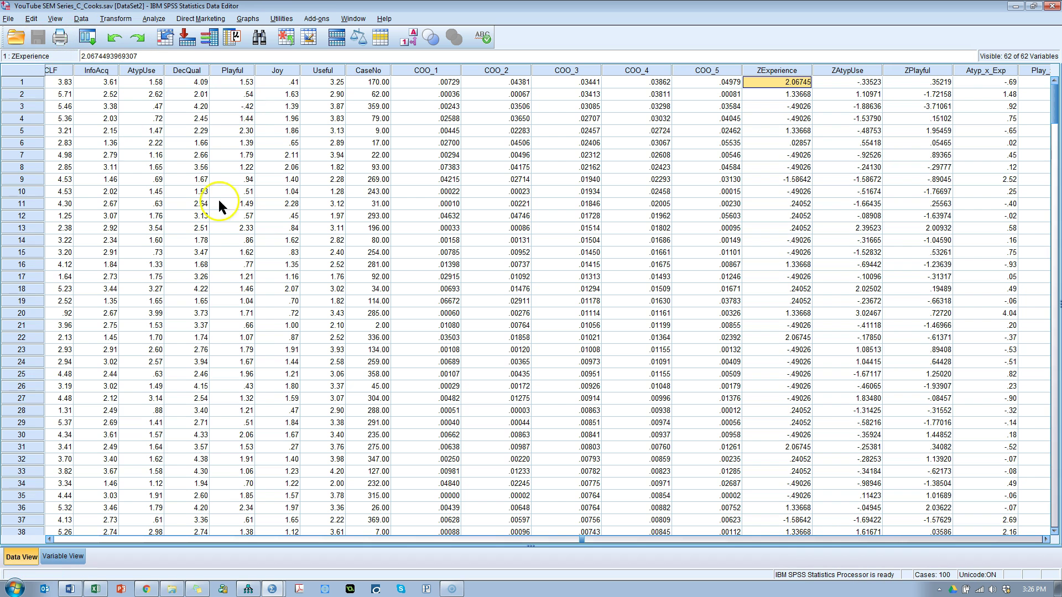
Step: Set the Amos model's data file to YouTube SEM Series_C_Cooks.sav
{"action": "key", "text": "alt+Tab"}
{"action": "key", "text": "alt+Tab"}
{"action": "key", "text": "alt+Tab"}
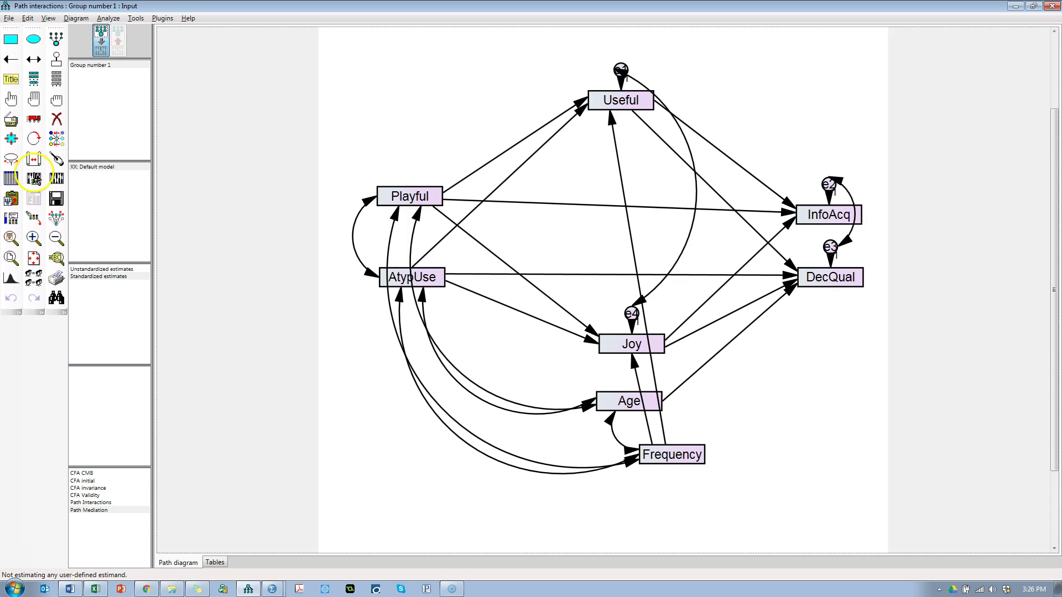
{"action": "left_click", "coordinate": [34, 178]}
{"action": "double_click", "coordinate": [445, 239]}
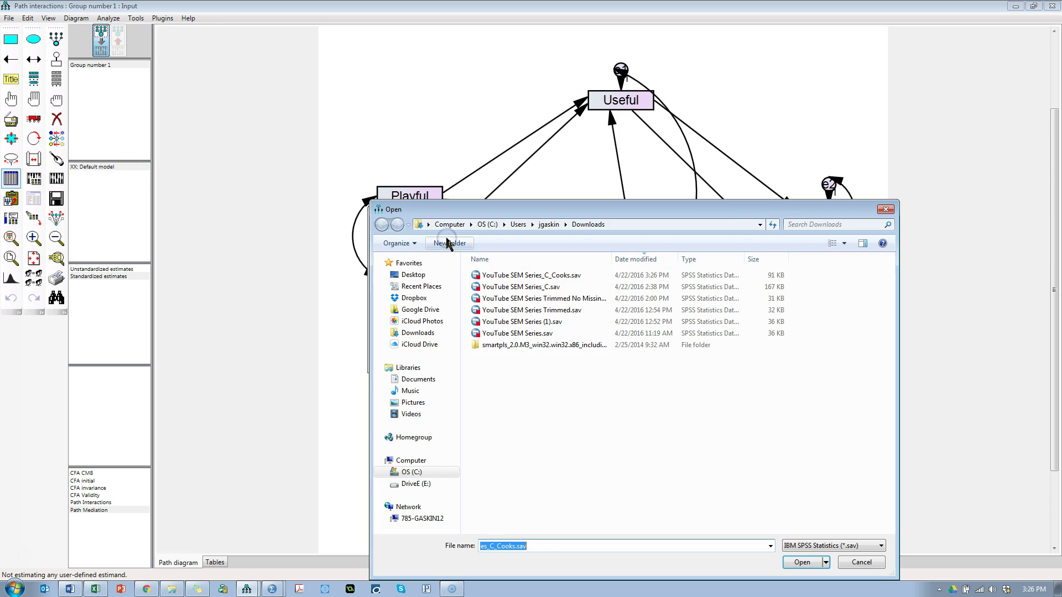
{"action": "left_click", "coordinate": [528, 275]}
{"action": "left_click", "coordinate": [796, 563]}
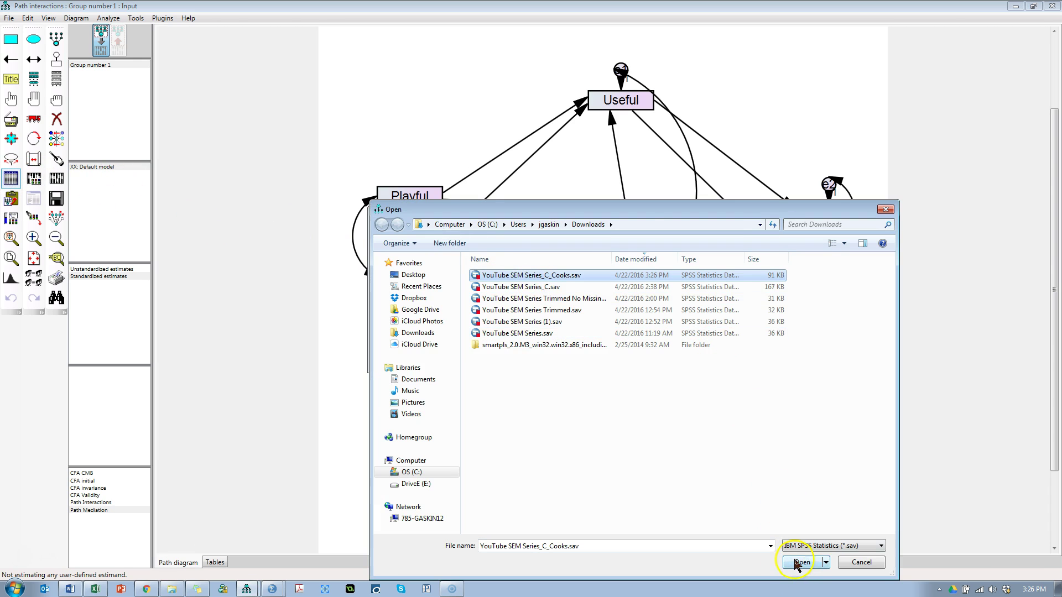
{"action": "left_click", "coordinate": [460, 326]}
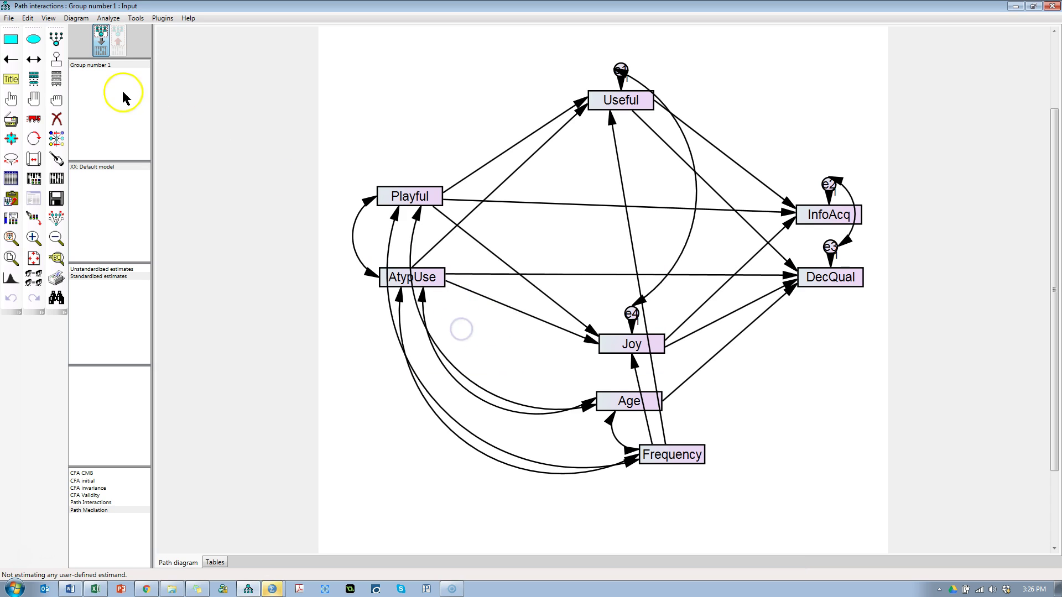
Step: Add Experience, Play_x_Exp and Atyp_x_Exp boxes from the dataset variable list
{"action": "left_click", "coordinate": [56, 79]}
{"action": "left_click_drag", "start_coordinate": [285, 148], "coordinate": [278, 301]}
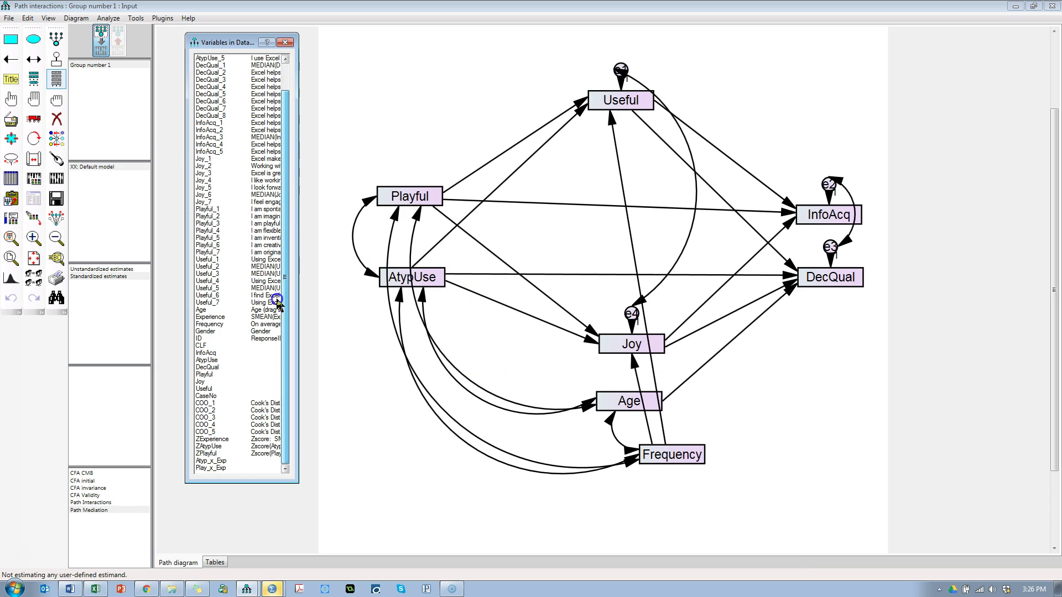
{"action": "left_click_drag", "start_coordinate": [215, 468], "coordinate": [396, 149]}
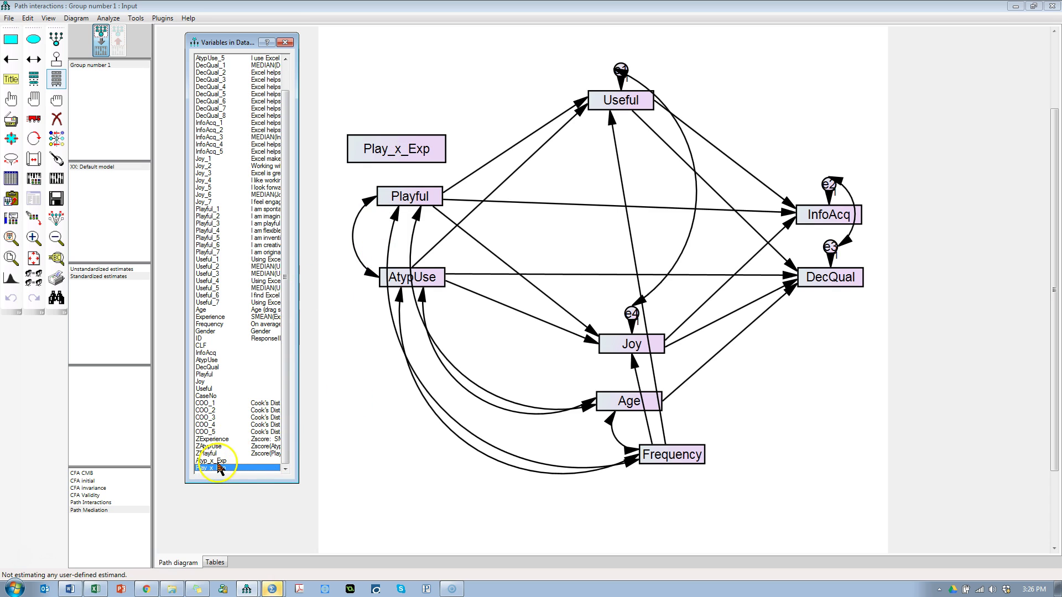
{"action": "left_click_drag", "start_coordinate": [217, 461], "coordinate": [387, 173]}
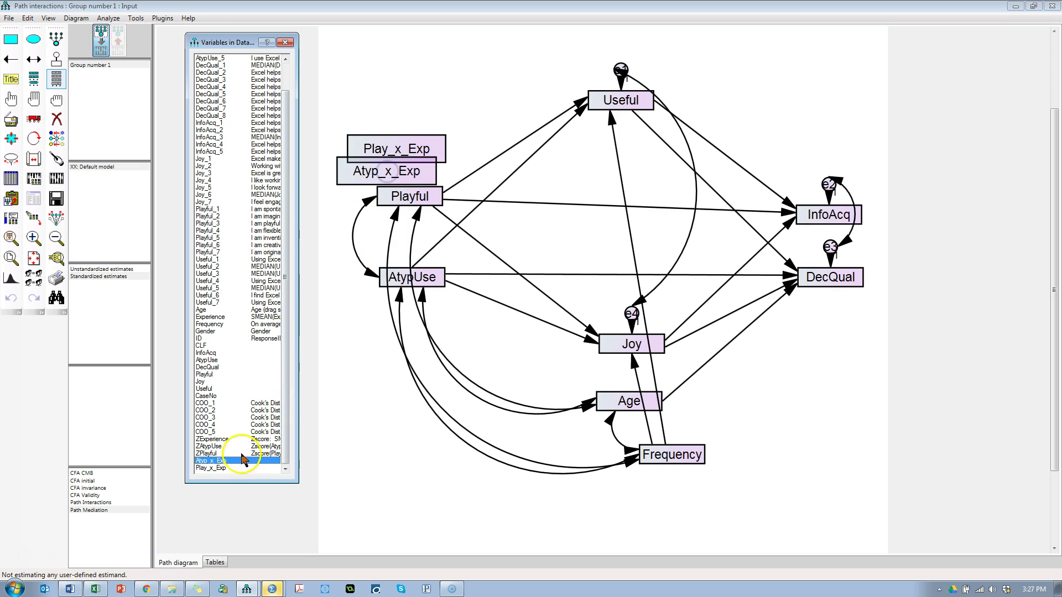
{"action": "left_click", "coordinate": [220, 440]}
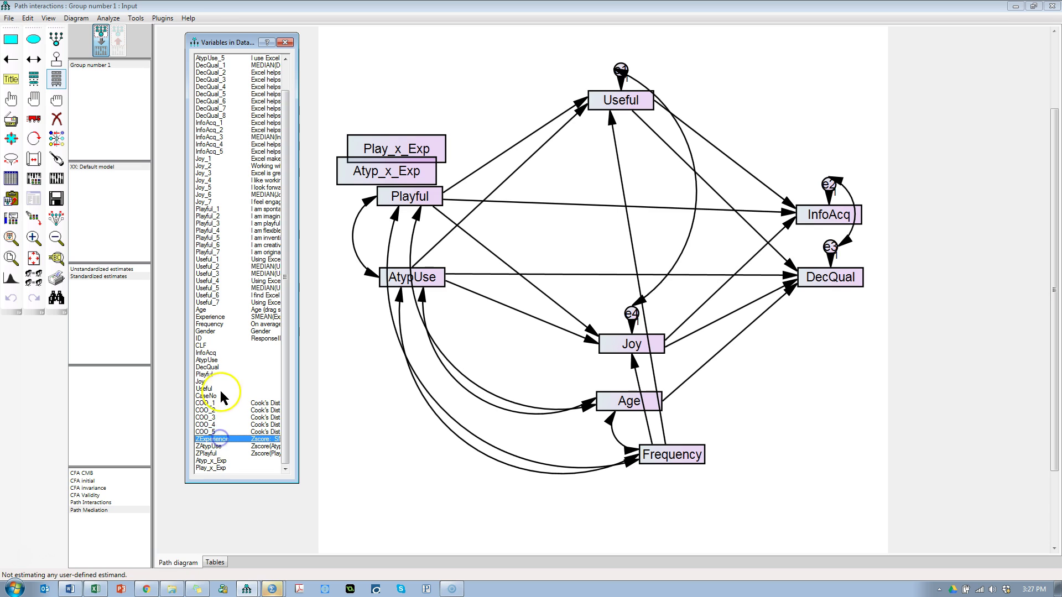
{"action": "left_click_drag", "start_coordinate": [210, 317], "coordinate": [415, 106]}
{"action": "left_click", "coordinate": [285, 43]}
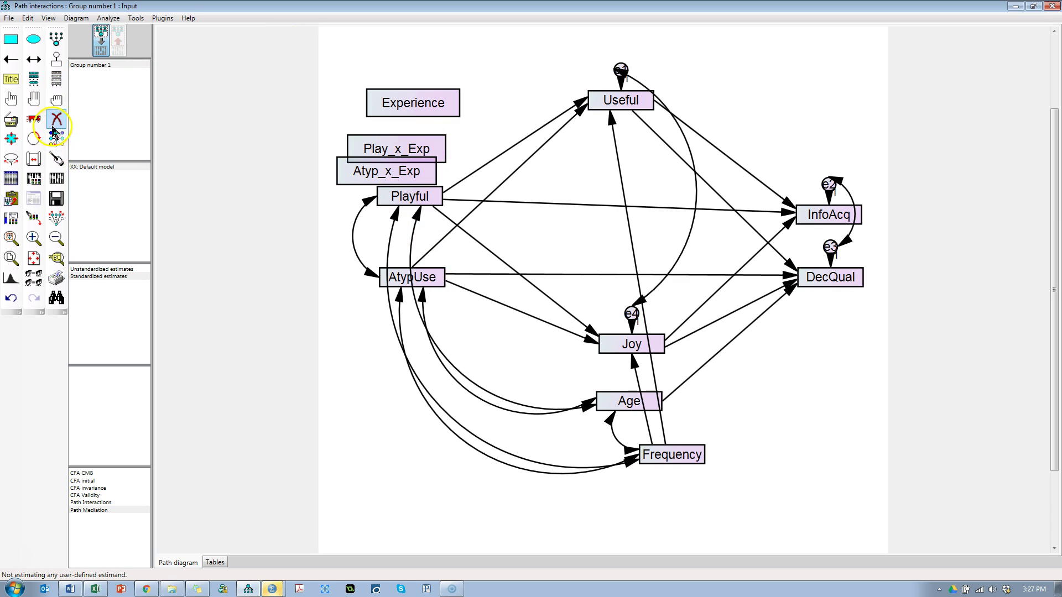
Step: Arrange the Experience, Play_x_Exp and Atyp_x_Exp boxes in a stack above Playful
{"action": "left_click", "coordinate": [33, 118]}
{"action": "left_click_drag", "start_coordinate": [396, 106], "coordinate": [407, 85]}
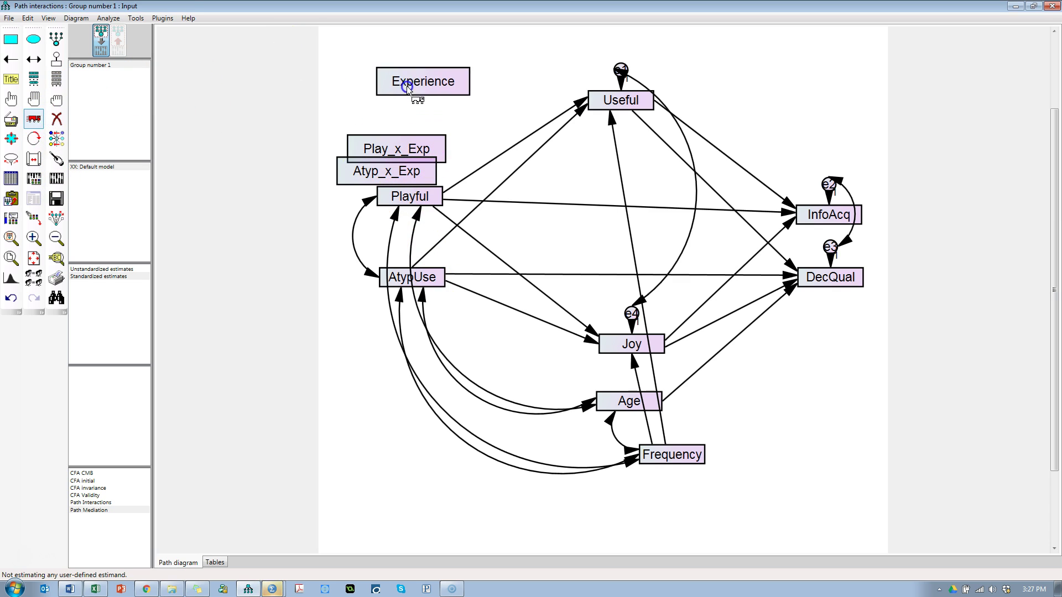
{"action": "left_click_drag", "start_coordinate": [399, 145], "coordinate": [409, 128]}
{"action": "left_click_drag", "start_coordinate": [403, 169], "coordinate": [414, 206]}
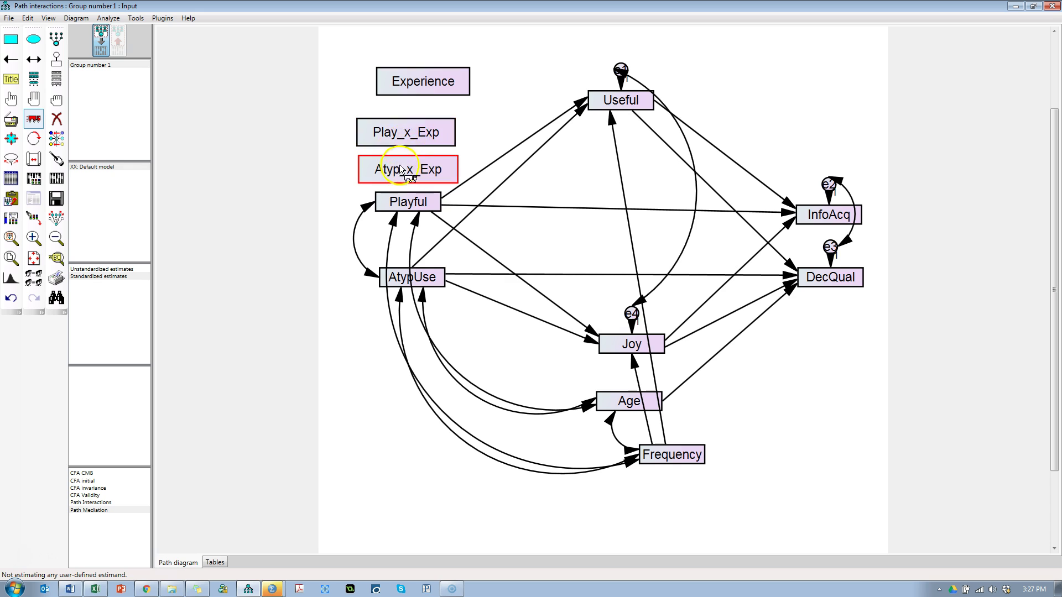
{"action": "left_click", "coordinate": [407, 141]}
{"action": "left_click_drag", "start_coordinate": [407, 141], "coordinate": [432, 142]}
{"action": "left_click_drag", "start_coordinate": [448, 87], "coordinate": [476, 98]}
{"action": "left_click", "coordinate": [267, 164]}
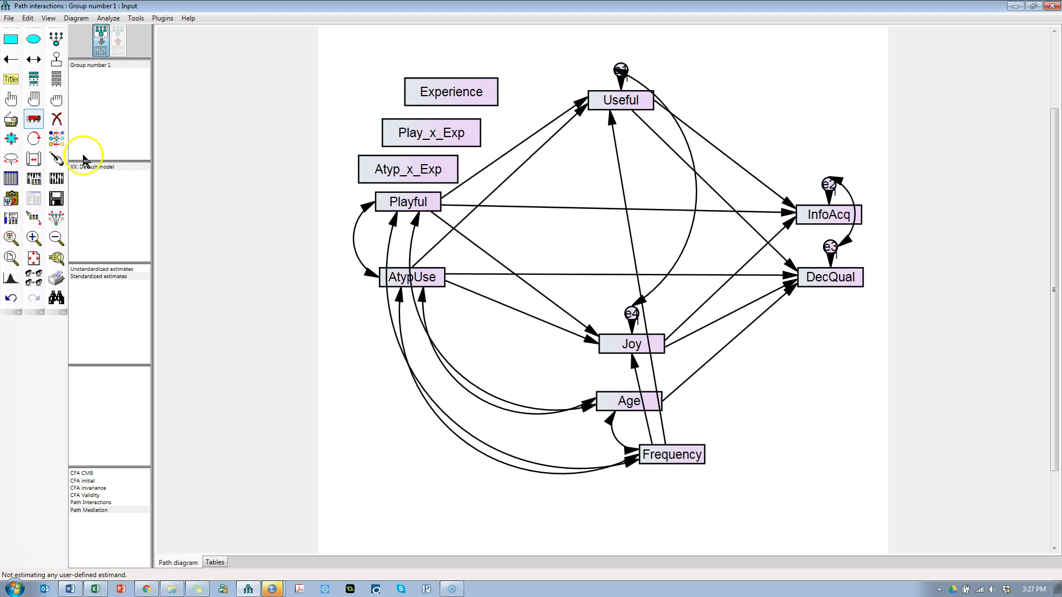
{"action": "left_click", "coordinate": [34, 59]}
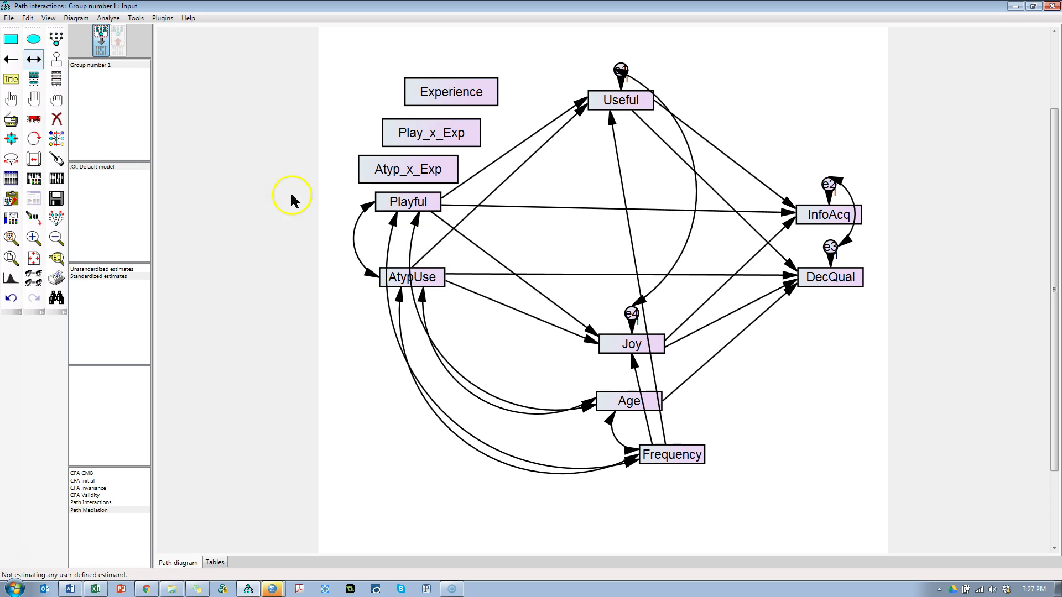
Step: Select the seven exogenous boxes, draw covariances among them, then undo the result
{"action": "left_click", "coordinate": [34, 60]}
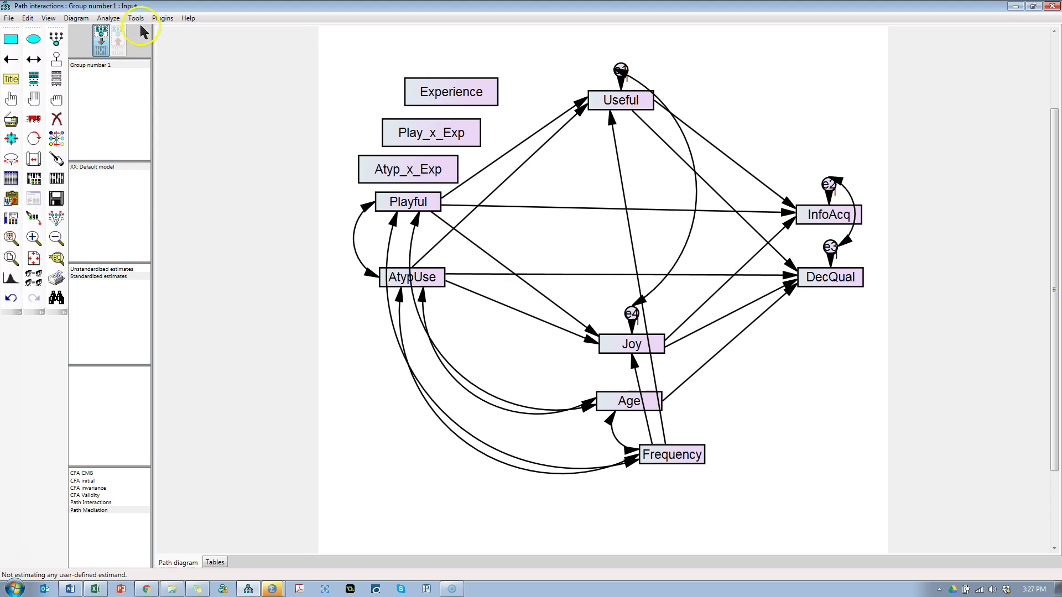
{"action": "left_click", "coordinate": [18, 101]}
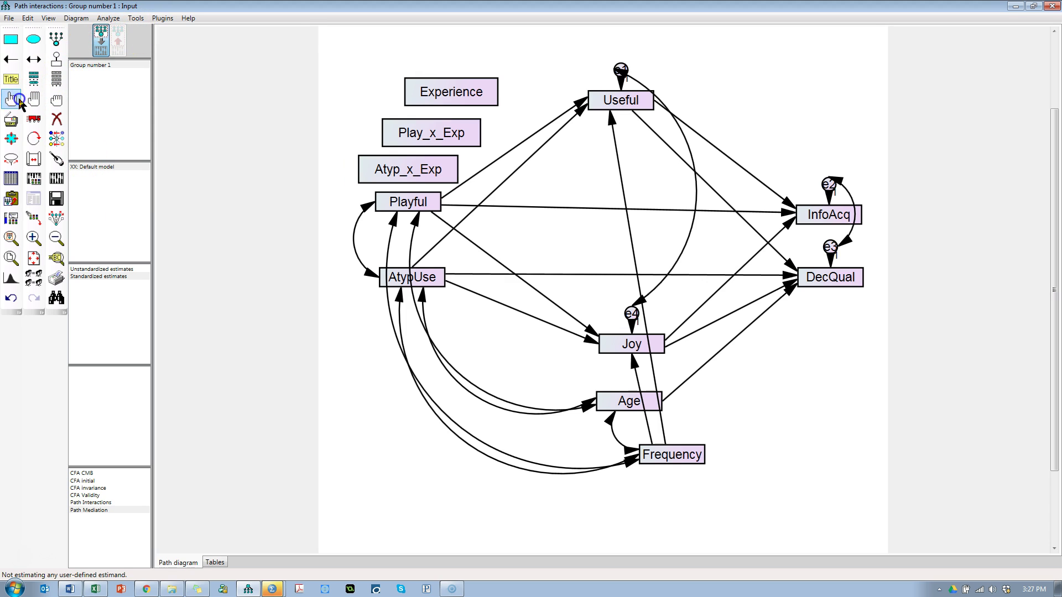
{"action": "left_click", "coordinate": [433, 96]}
{"action": "left_click", "coordinate": [431, 133]}
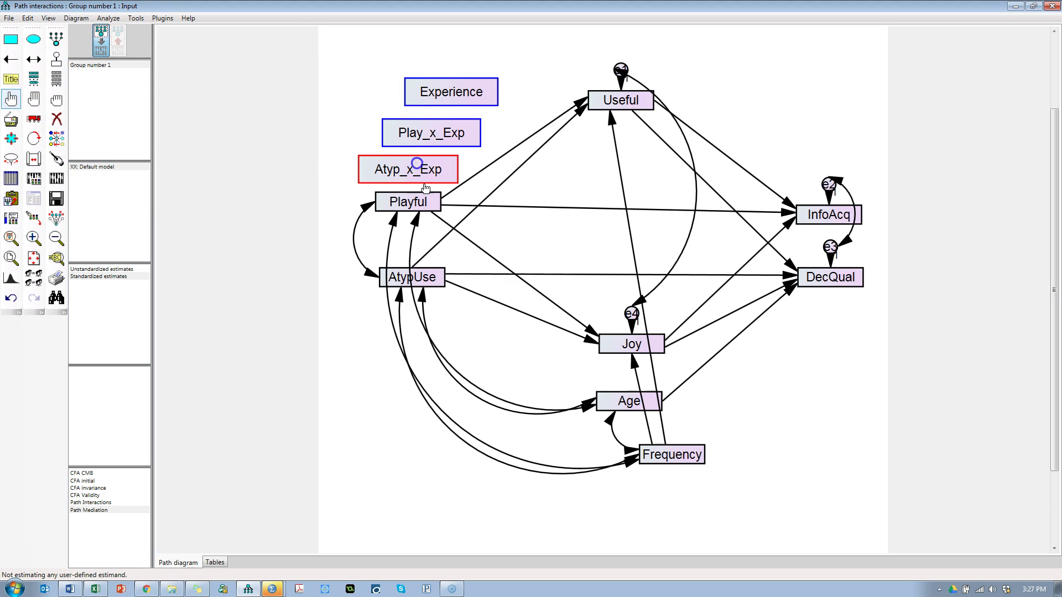
{"action": "left_click", "coordinate": [416, 167]}
{"action": "left_click", "coordinate": [422, 203]}
{"action": "left_click", "coordinate": [439, 281]}
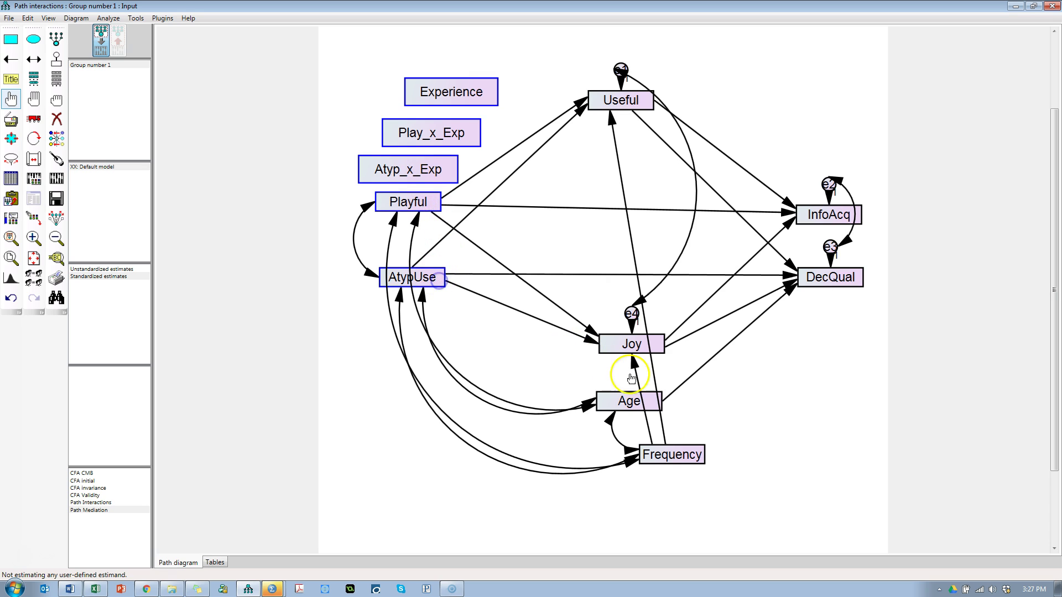
{"action": "left_click", "coordinate": [636, 402]}
{"action": "left_click", "coordinate": [662, 461]}
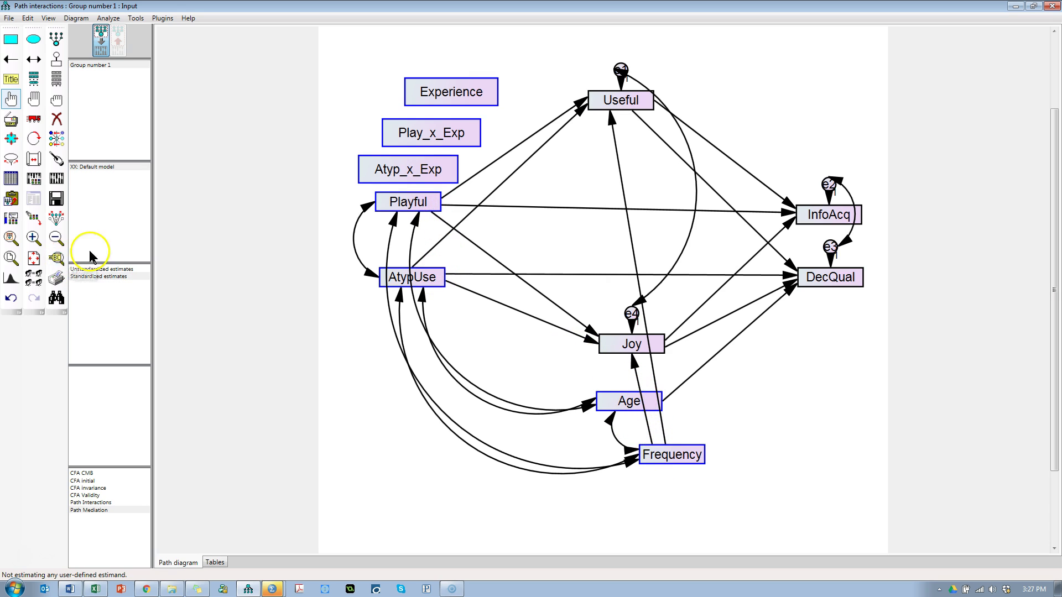
{"action": "left_click", "coordinate": [162, 18]}
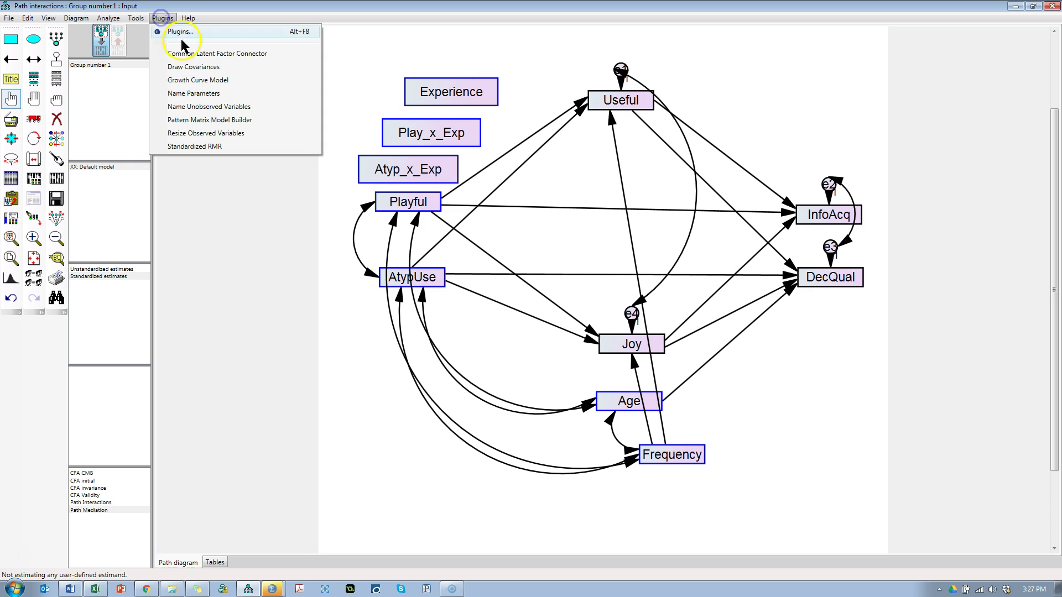
{"action": "left_click", "coordinate": [201, 69]}
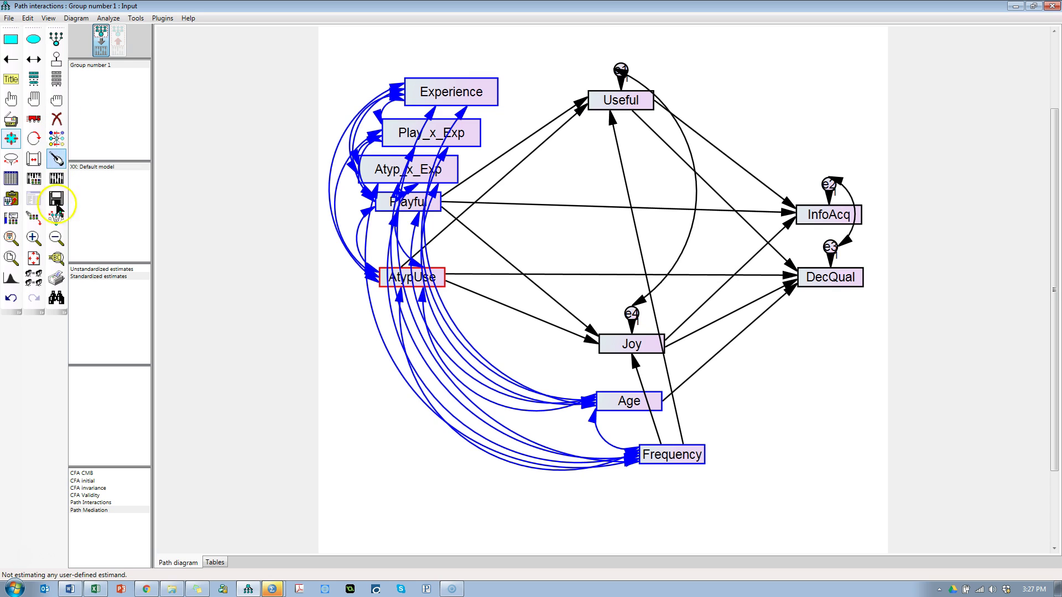
{"action": "left_click", "coordinate": [12, 300]}
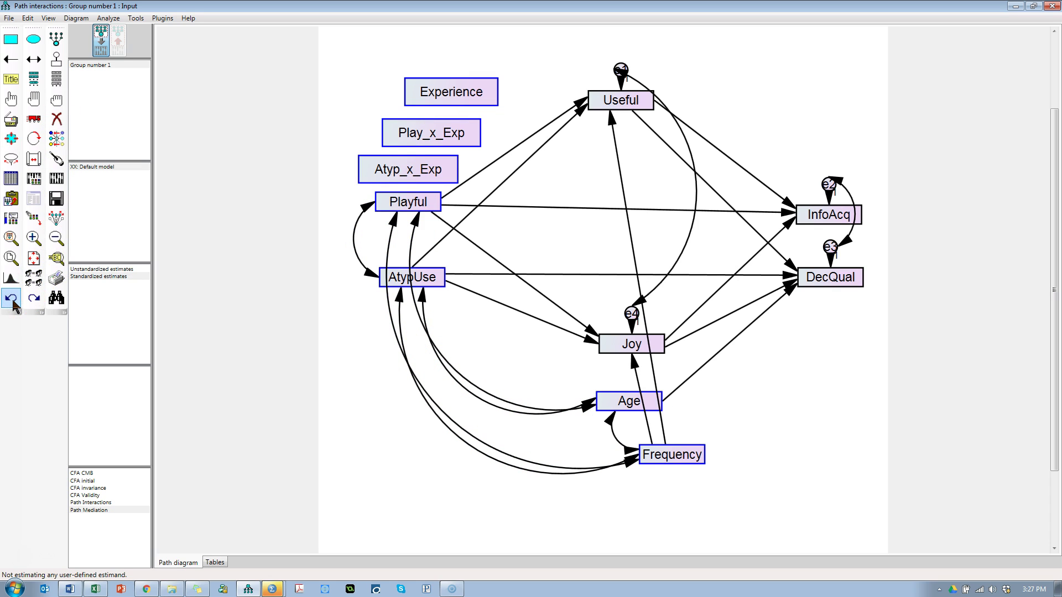
Step: Erase the old covariance arcs among Playful, AtypUse, Age and Frequency
{"action": "left_click", "coordinate": [56, 119]}
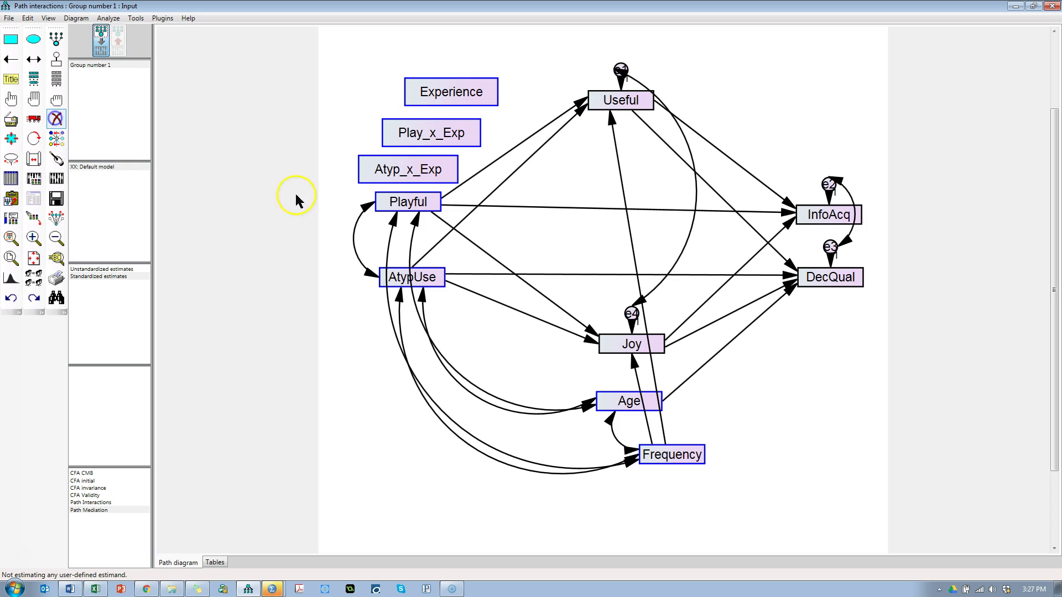
{"action": "left_click", "coordinate": [396, 220]}
{"action": "left_click", "coordinate": [408, 221]}
{"action": "left_click", "coordinate": [400, 293]}
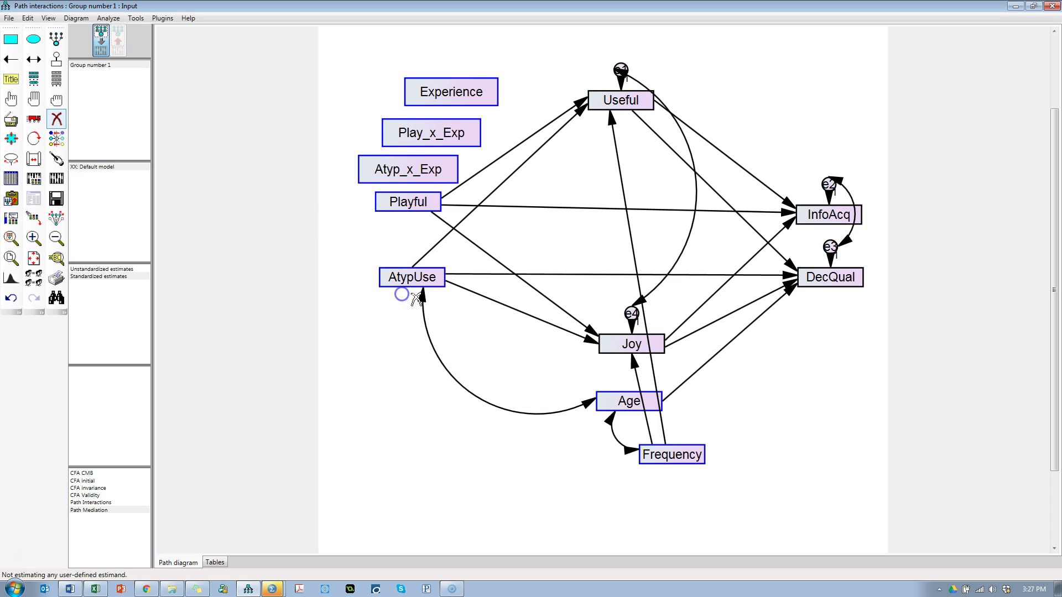
{"action": "left_click", "coordinate": [420, 300]}
{"action": "left_click", "coordinate": [612, 419]}
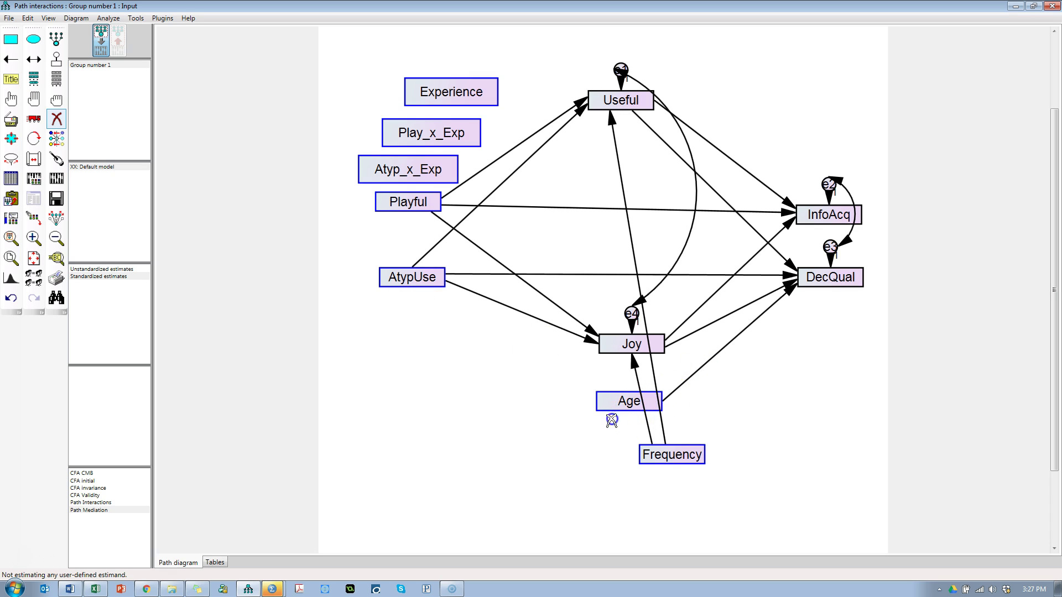
Step: Draw covariances among all exogenous variables with the plugin and deselect everything
{"action": "left_click", "coordinate": [162, 18]}
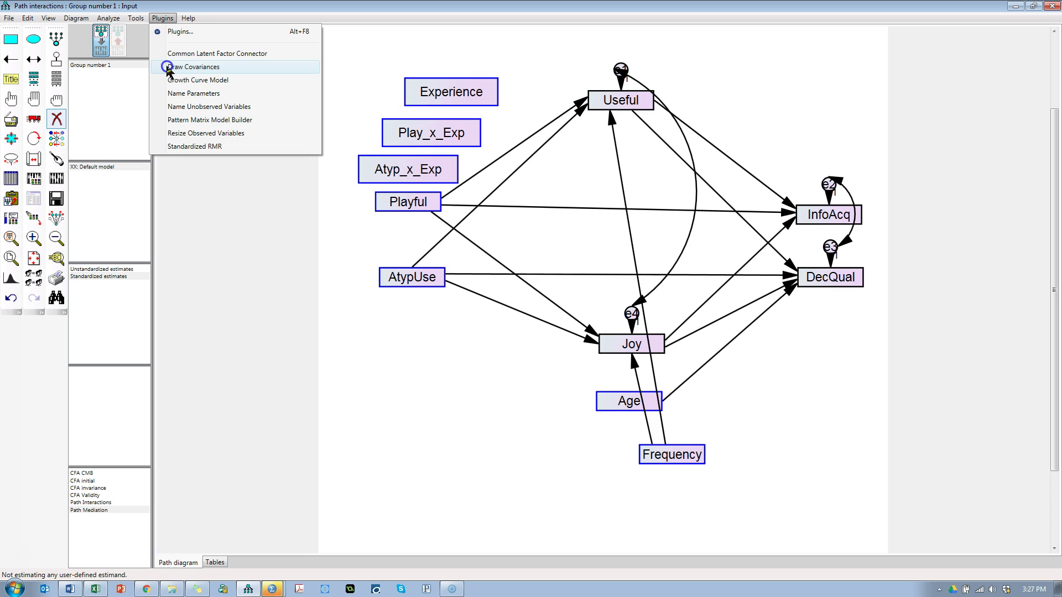
{"action": "left_click", "coordinate": [188, 67]}
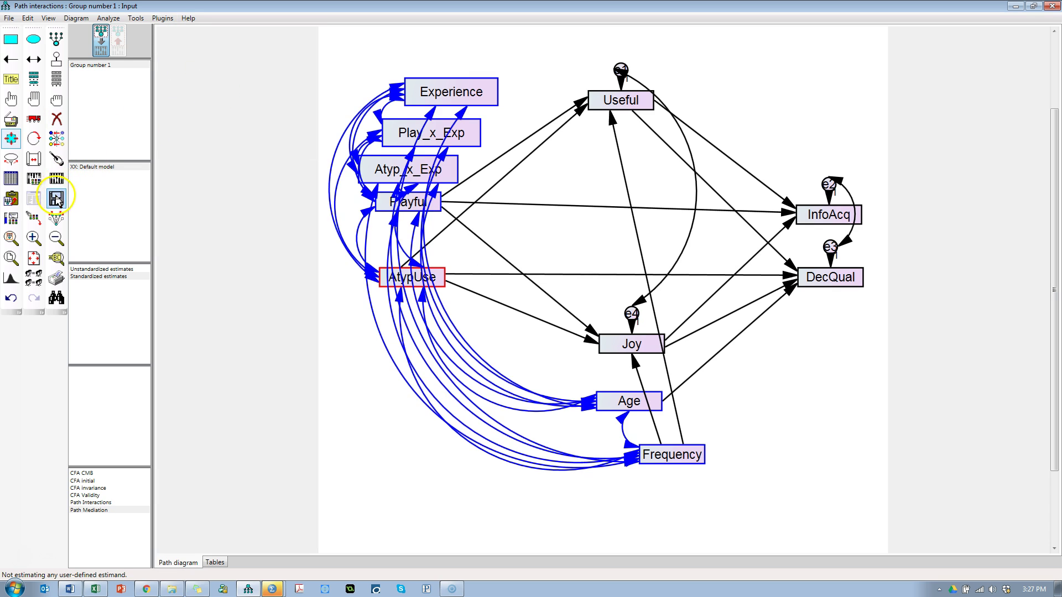
{"action": "left_click", "coordinate": [56, 98]}
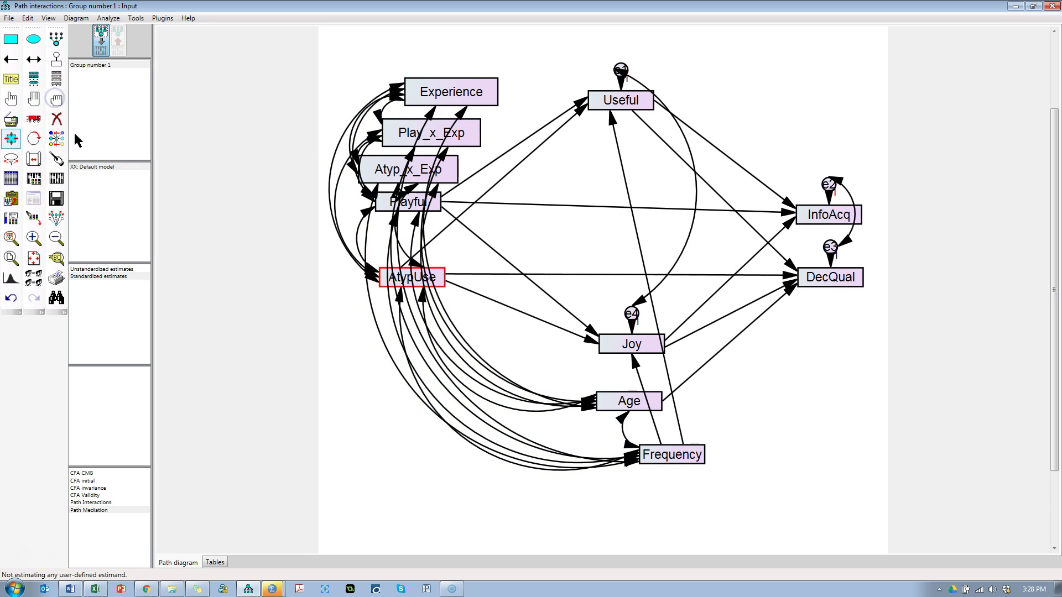
Step: Save the diagram and draw regression paths from Experience, Play_x_Exp and Atyp_x_Exp to Useful
{"action": "left_click", "coordinate": [57, 198]}
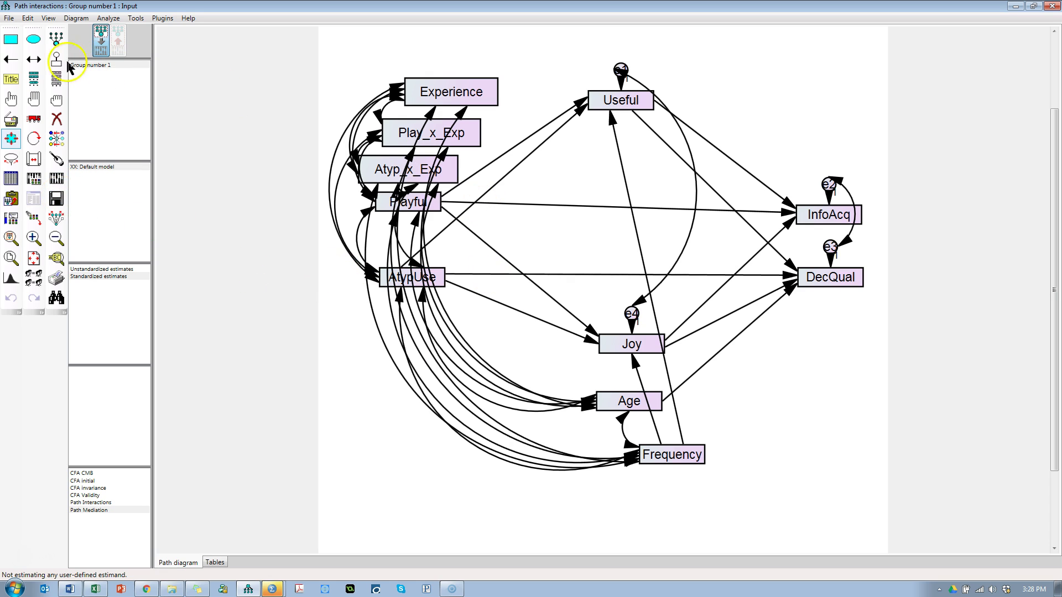
{"action": "left_click", "coordinate": [6, 65]}
{"action": "left_click_drag", "start_coordinate": [486, 101], "coordinate": [599, 98]}
{"action": "left_click_drag", "start_coordinate": [477, 135], "coordinate": [605, 102]}
{"action": "left_click_drag", "start_coordinate": [451, 166], "coordinate": [607, 103]}
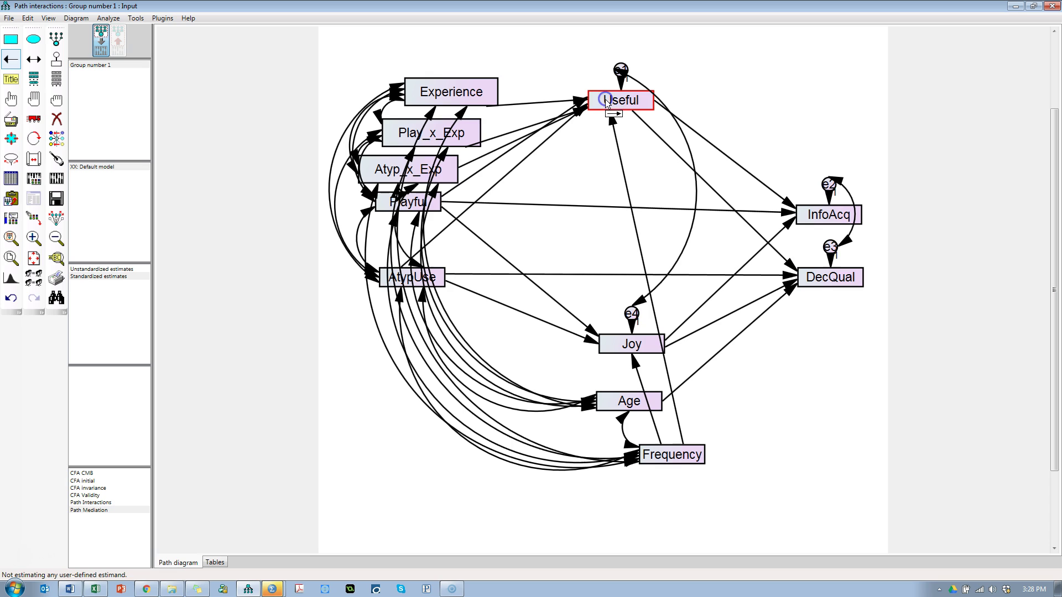
Step: Estimate the interaction model on 377 cases (chi-square 15.766, 16 df) and review the Model Fit indices
{"action": "left_click", "coordinate": [58, 184]}
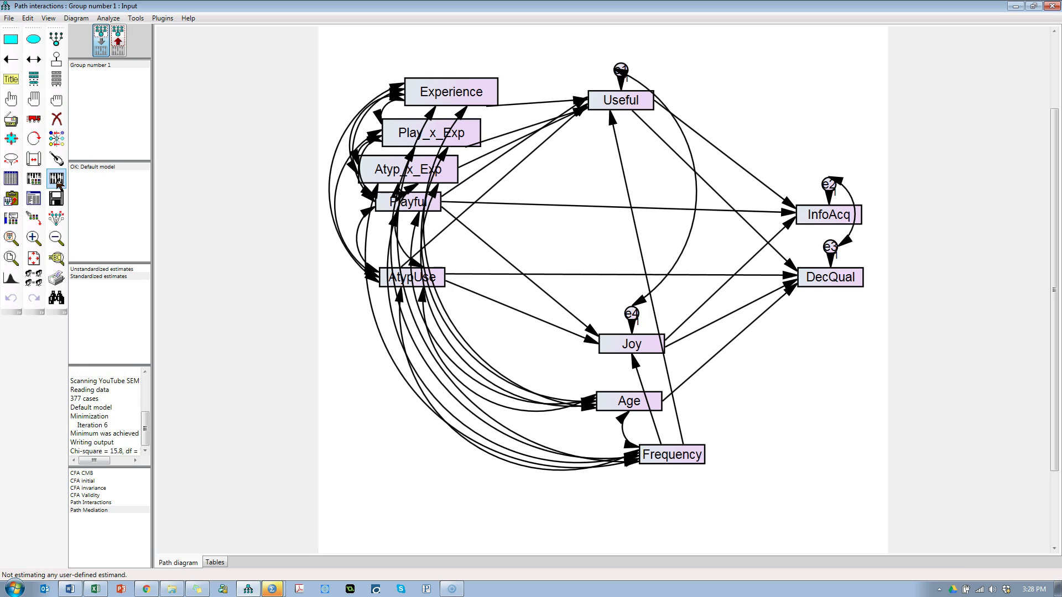
{"action": "left_click", "coordinate": [35, 199]}
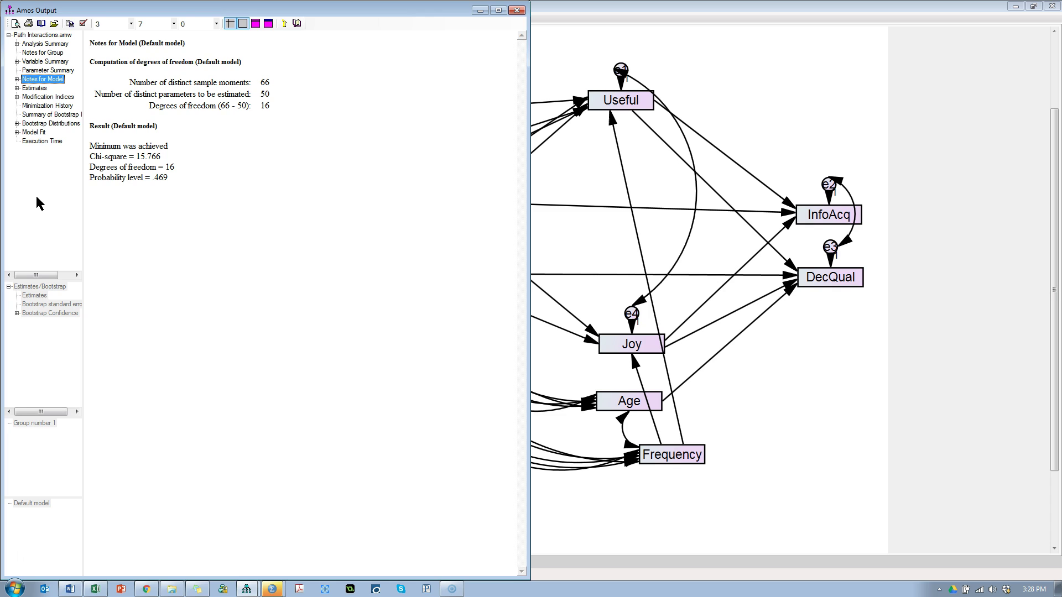
{"action": "left_click", "coordinate": [34, 132]}
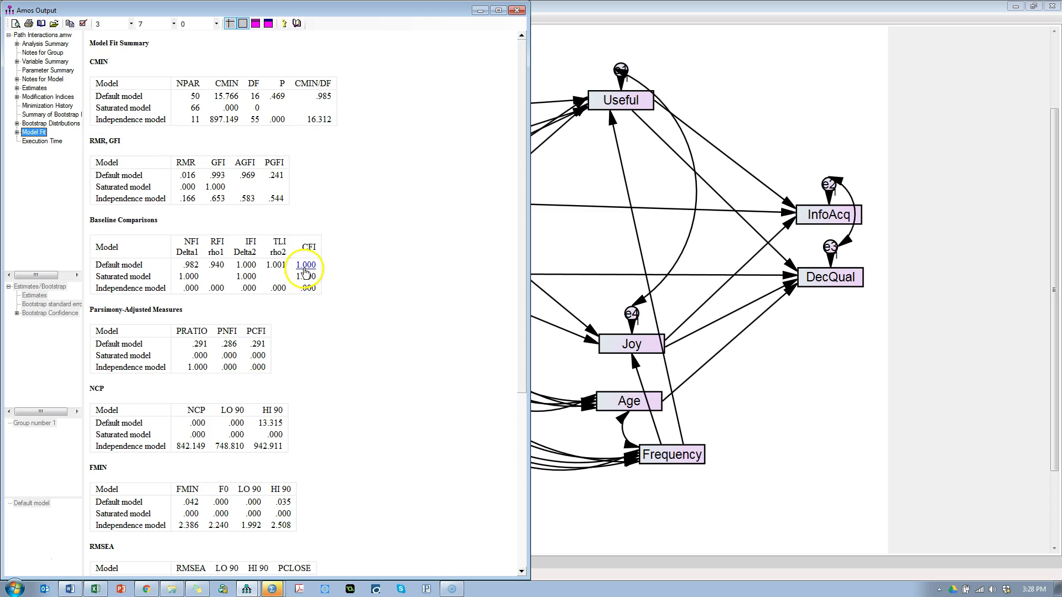
{"action": "left_click", "coordinate": [522, 77]}
{"action": "left_click_drag", "start_coordinate": [521, 77], "coordinate": [523, 260]}
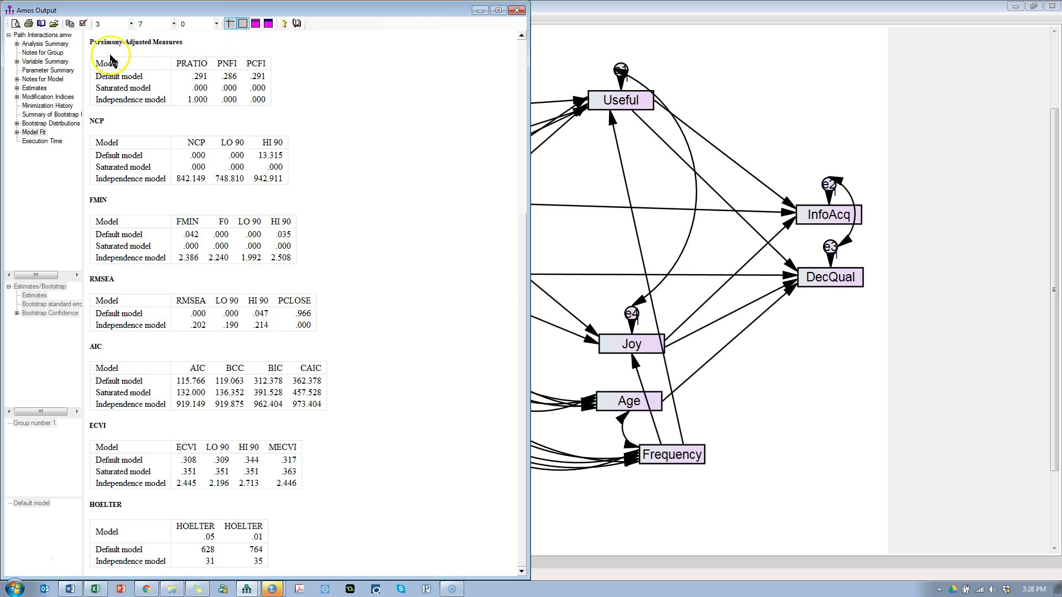
{"action": "left_click", "coordinate": [561, 27]}
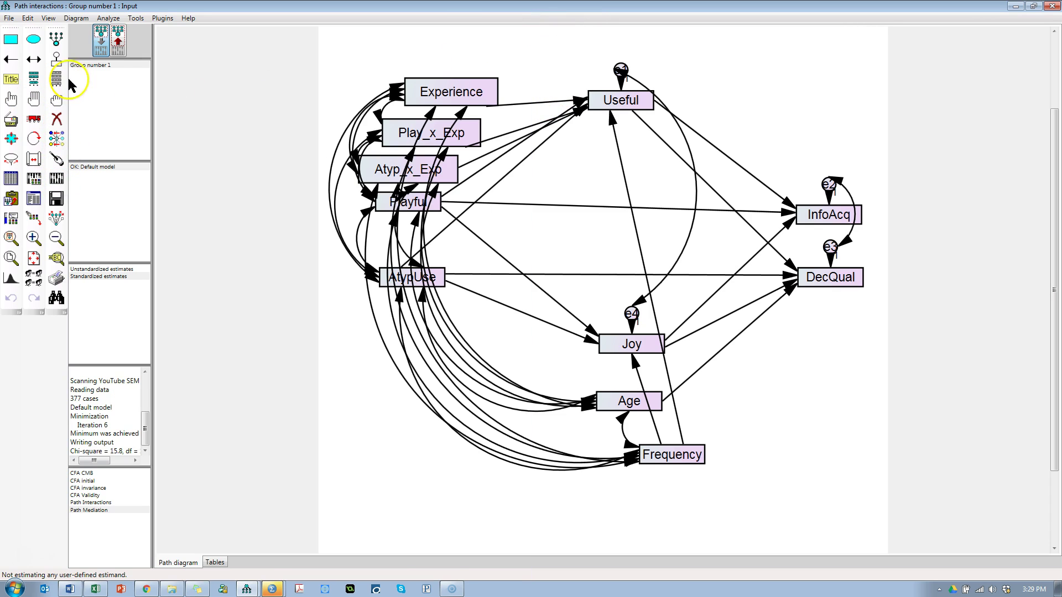
Step: Show the estimates on the path diagram and open the Estimates tables in the text output
{"action": "left_click", "coordinate": [118, 40]}
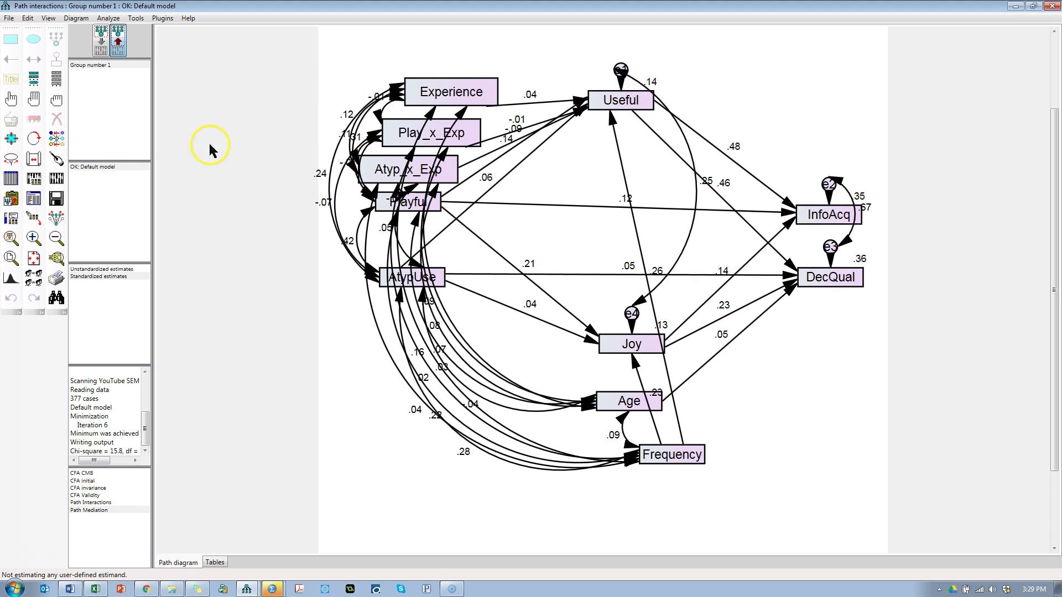
{"action": "left_click", "coordinate": [32, 206]}
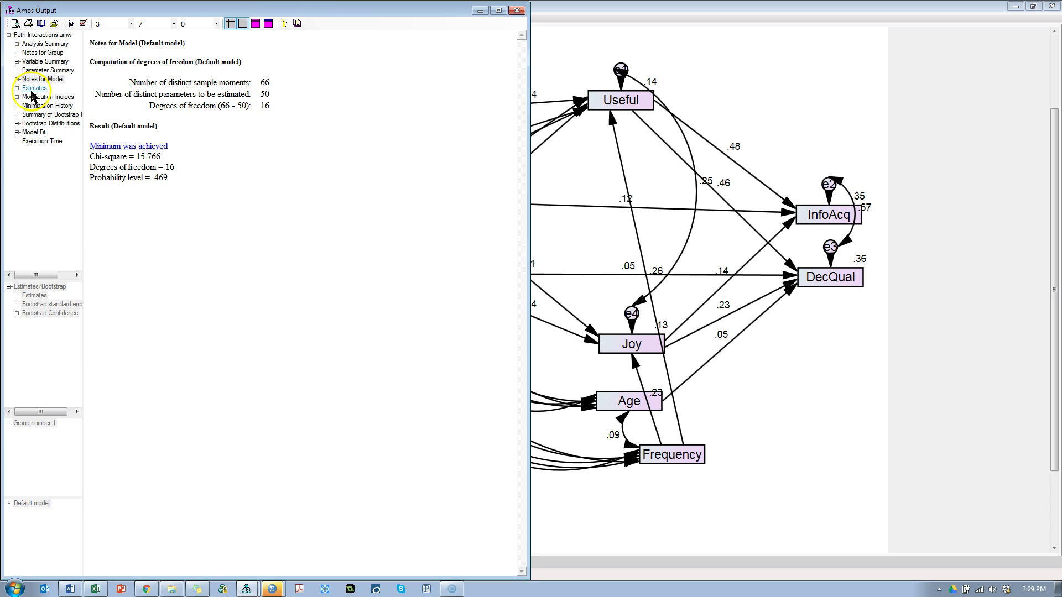
{"action": "left_click", "coordinate": [34, 88]}
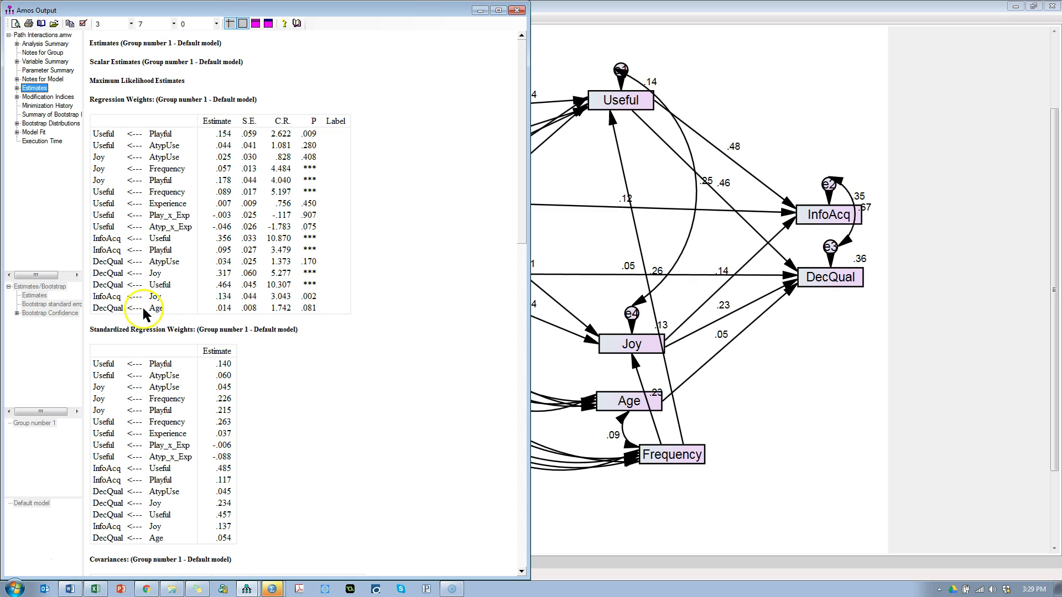
Step: Check the interaction p-values: Atyp_x_Exp→Useful at .075 and Play_x_Exp→Useful at .907
{"action": "left_click", "coordinate": [192, 229]}
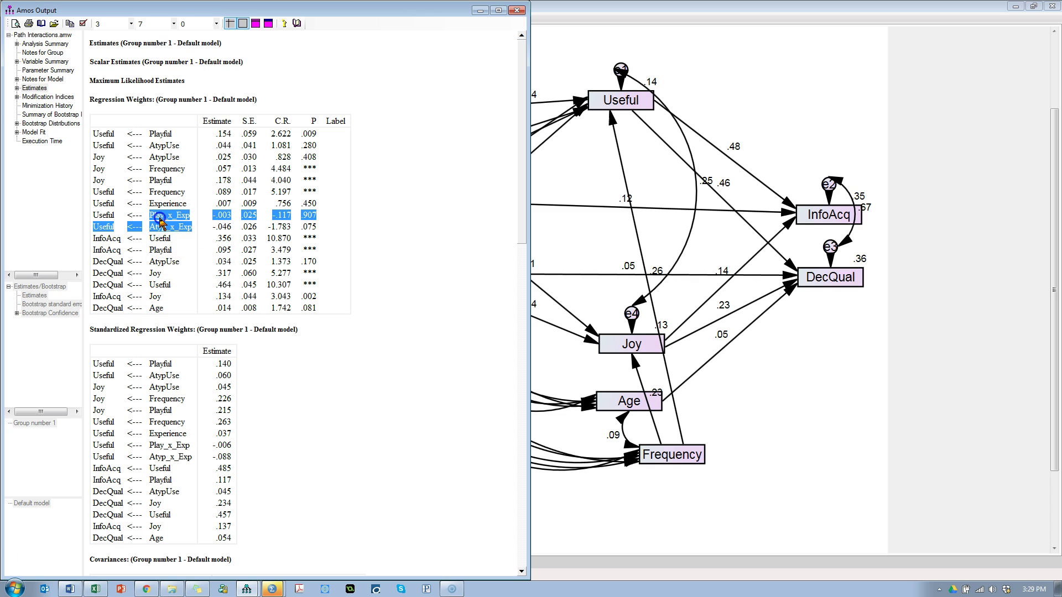
{"action": "left_click", "coordinate": [308, 229]}
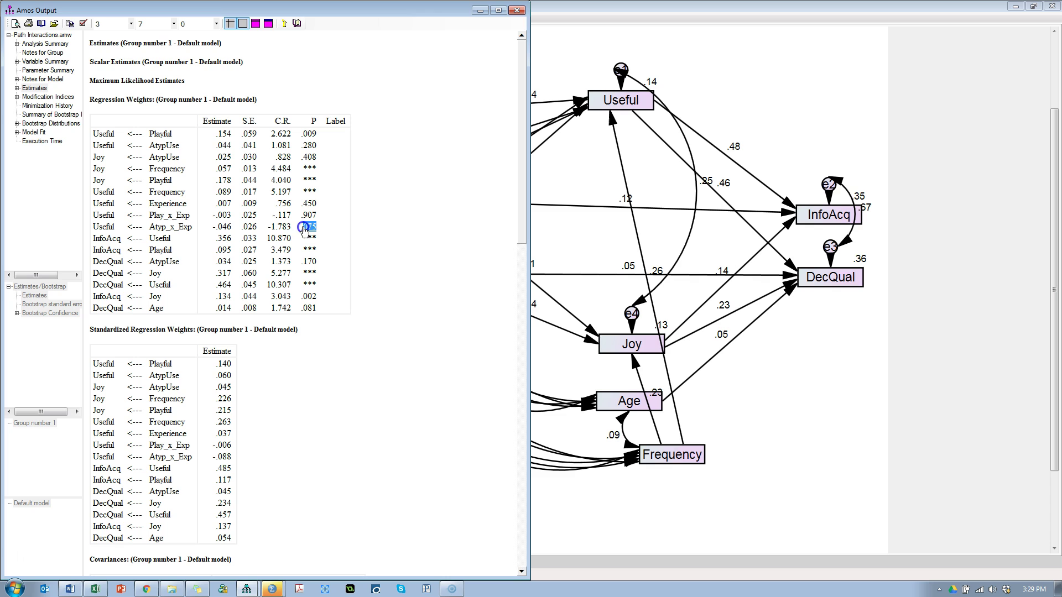
{"action": "left_click", "coordinate": [309, 227]}
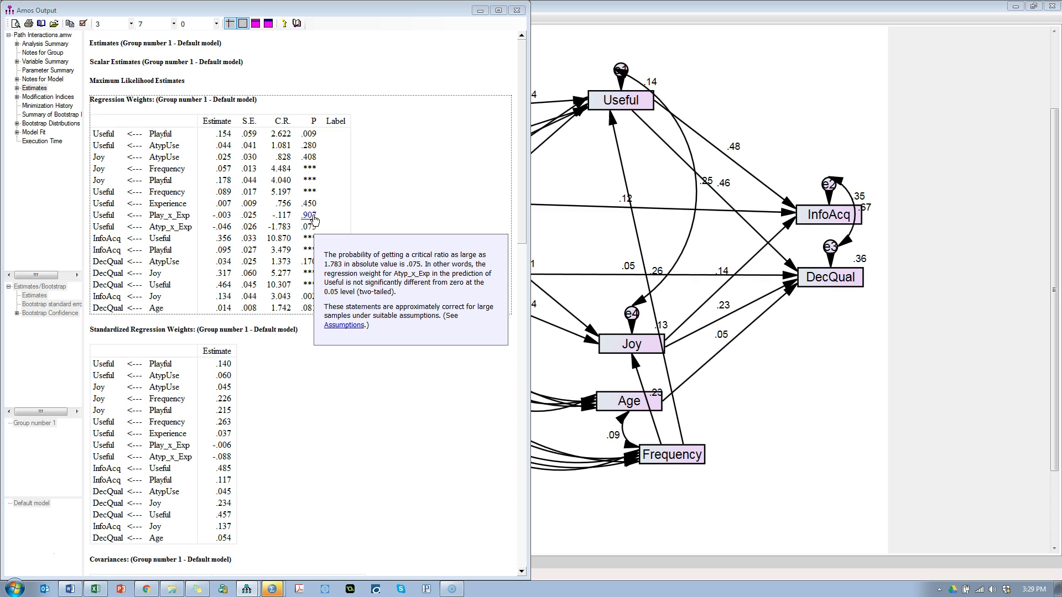
{"action": "left_click", "coordinate": [311, 205]}
{"action": "left_click", "coordinate": [311, 228]}
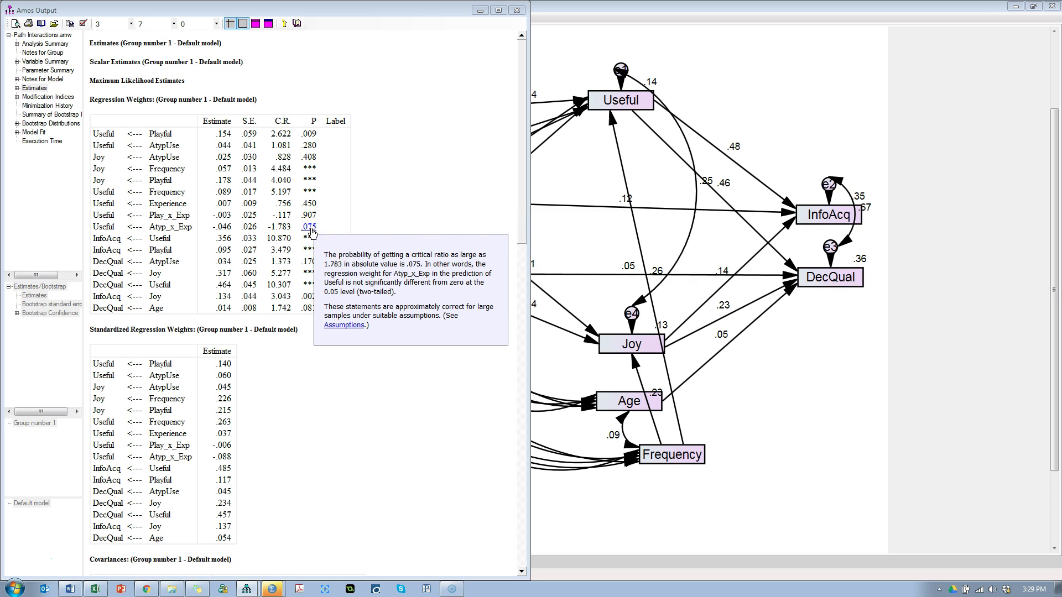
{"action": "left_click", "coordinate": [334, 246]}
{"action": "left_click", "coordinate": [386, 223]}
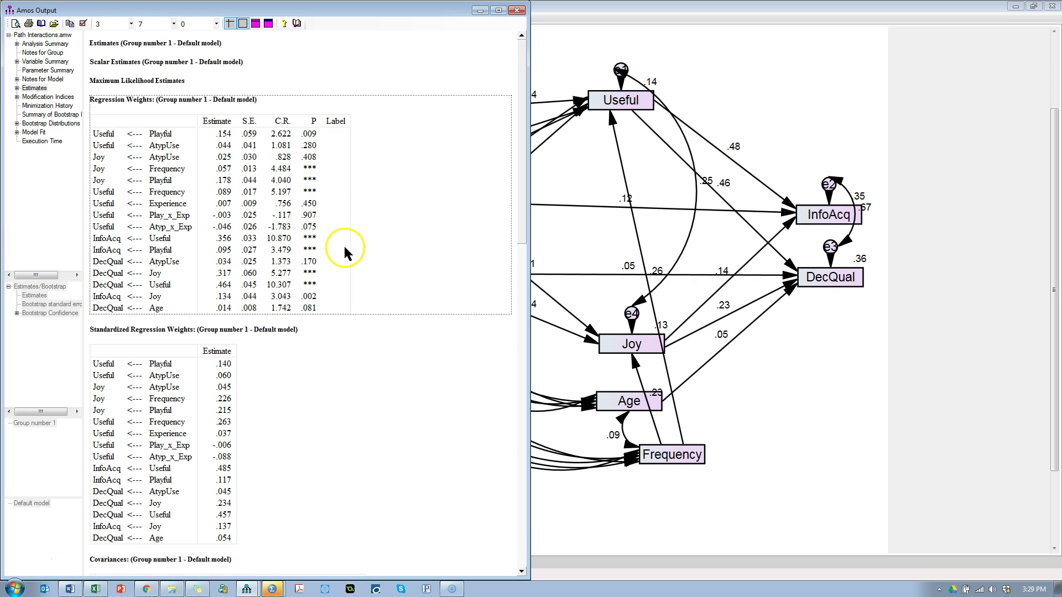
Step: Open Stats Tools Package.xlsm on its '2 way interactions' sheet
{"action": "right_click", "coordinate": [96, 588]}
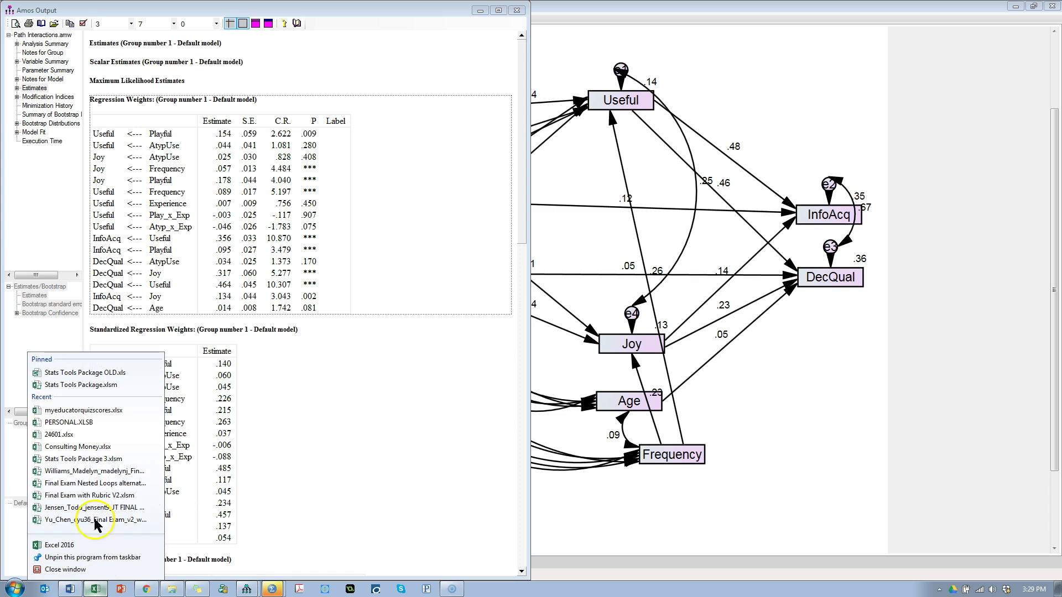
{"action": "left_click", "coordinate": [80, 385]}
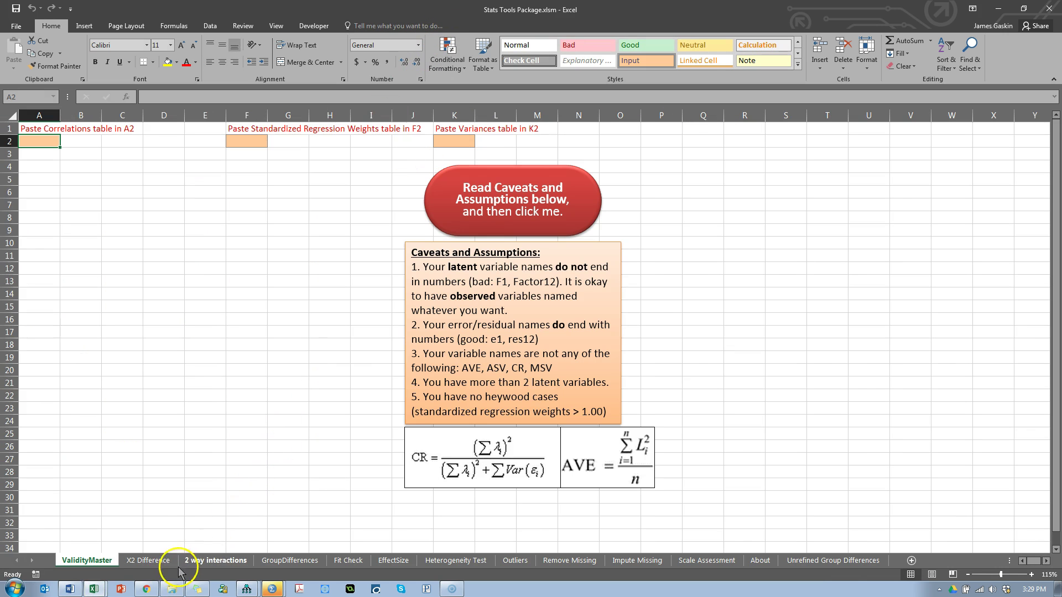
{"action": "left_click", "coordinate": [188, 560]}
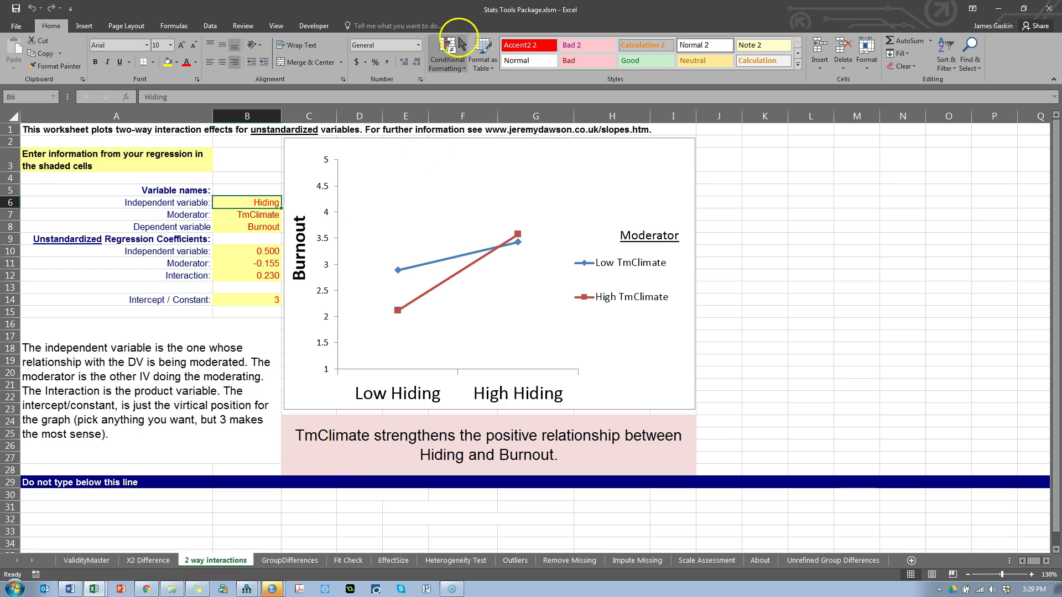
Step: Dock the workbook beside the Amos output and highlight the Atyp_x_Exp row's statistics
{"action": "key", "text": "super+Right"}
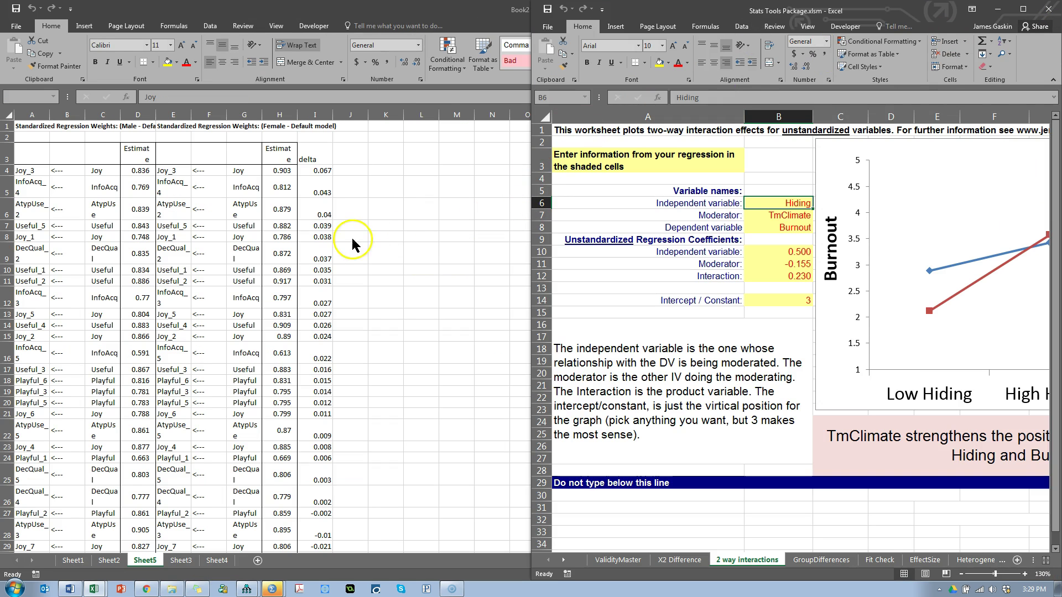
{"action": "key", "text": "alt+Tab"}
{"action": "key", "text": "alt+Tab"}
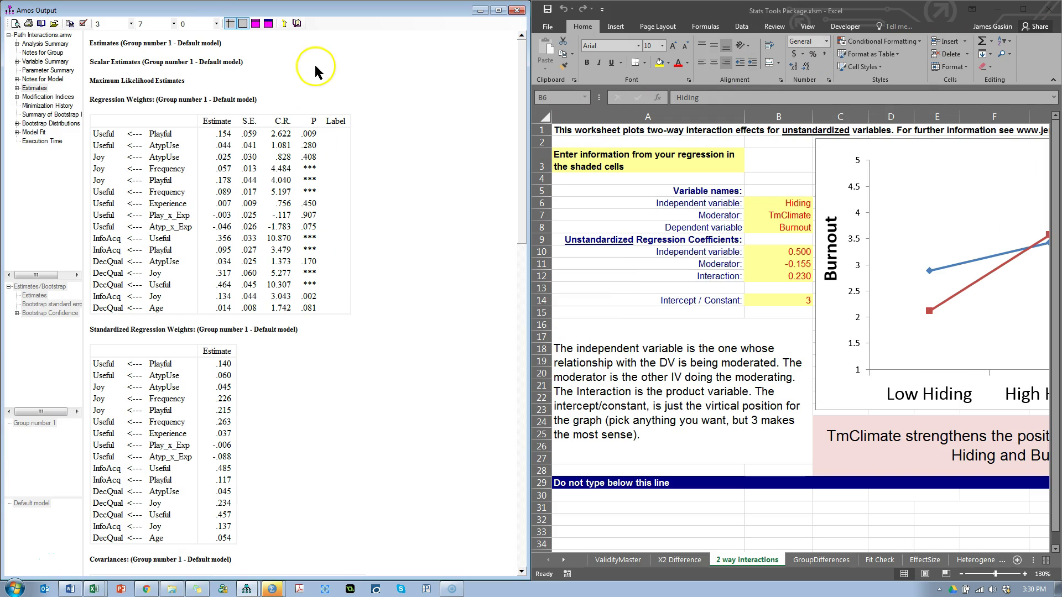
{"action": "key", "text": "alt+Tab"}
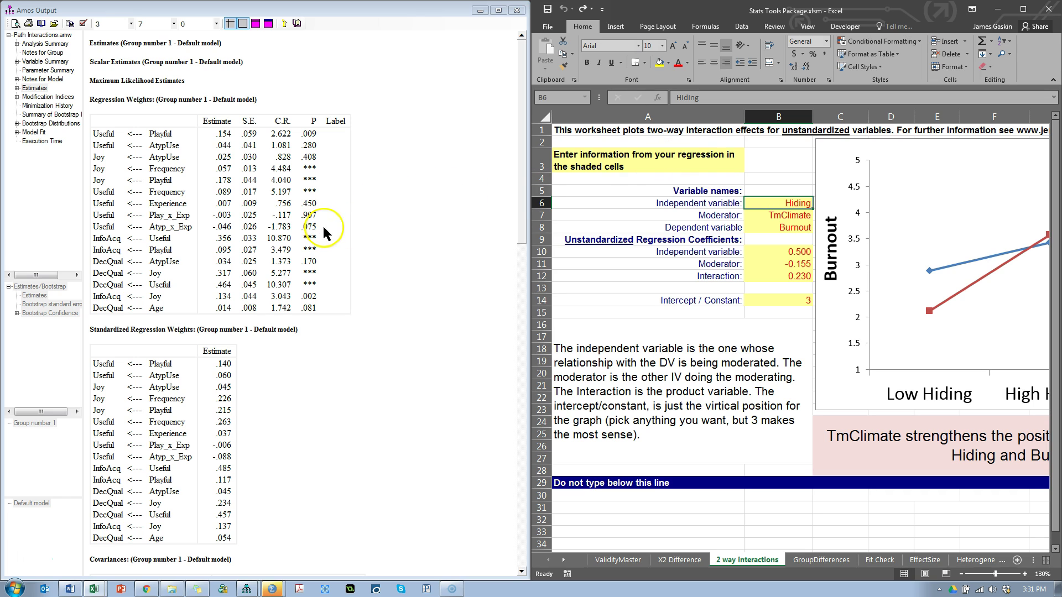
{"action": "left_click_drag", "start_coordinate": [325, 228], "coordinate": [102, 227]}
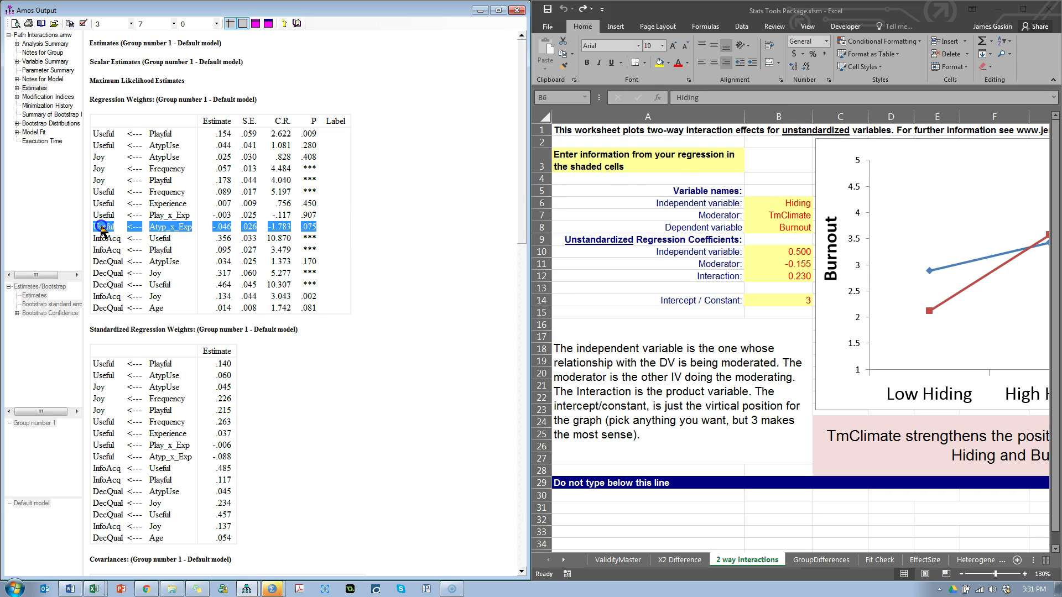
Step: Enter Atypical Use, Experience and Useful as the independent, moderator and dependent variable names
{"action": "left_click", "coordinate": [800, 204]}
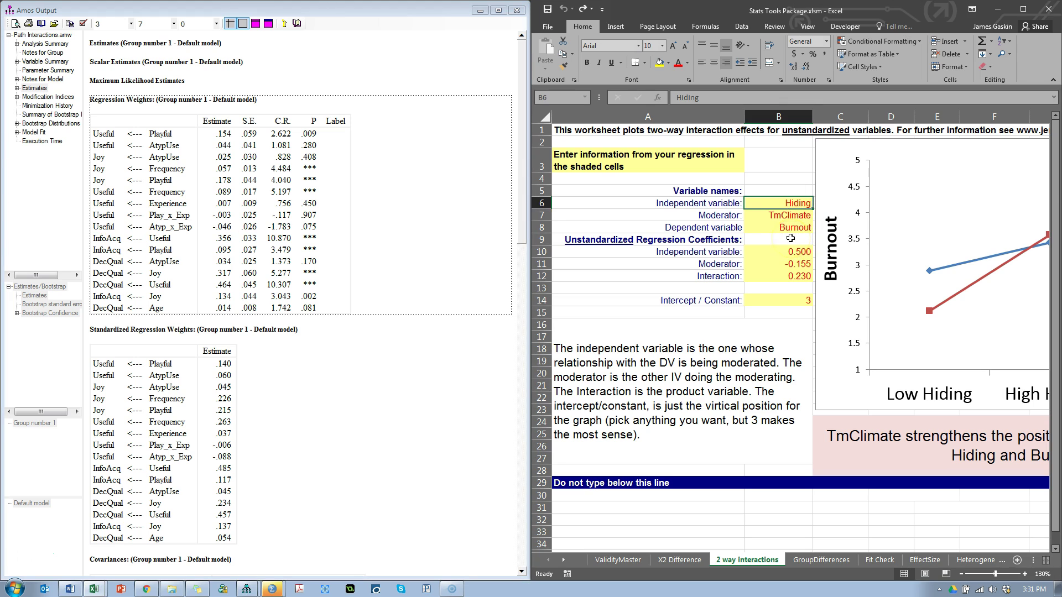
{"action": "type", "text": "Atypical Use"}
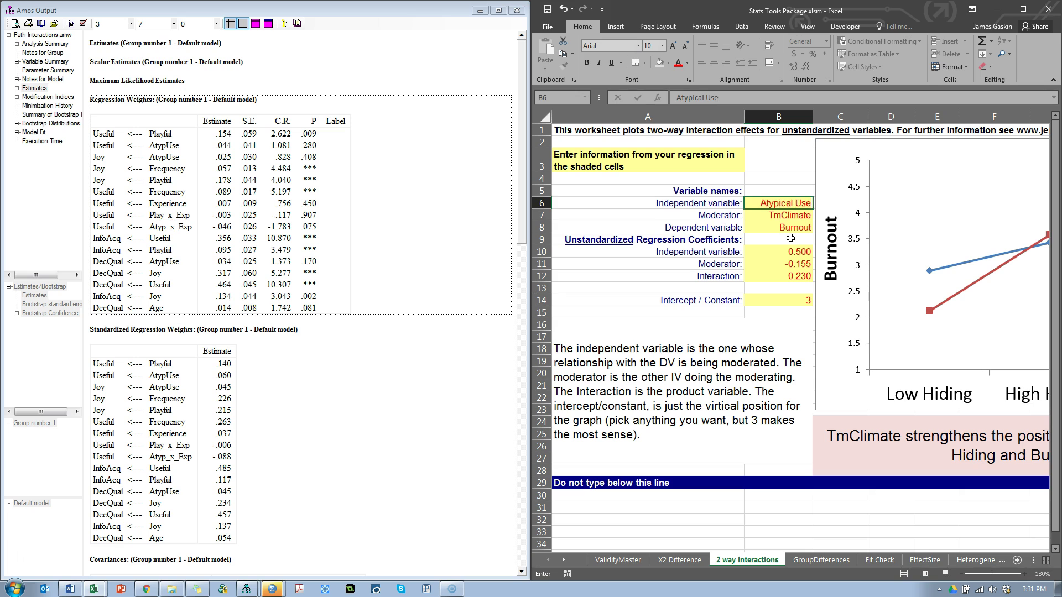
{"action": "key", "text": "Return"}
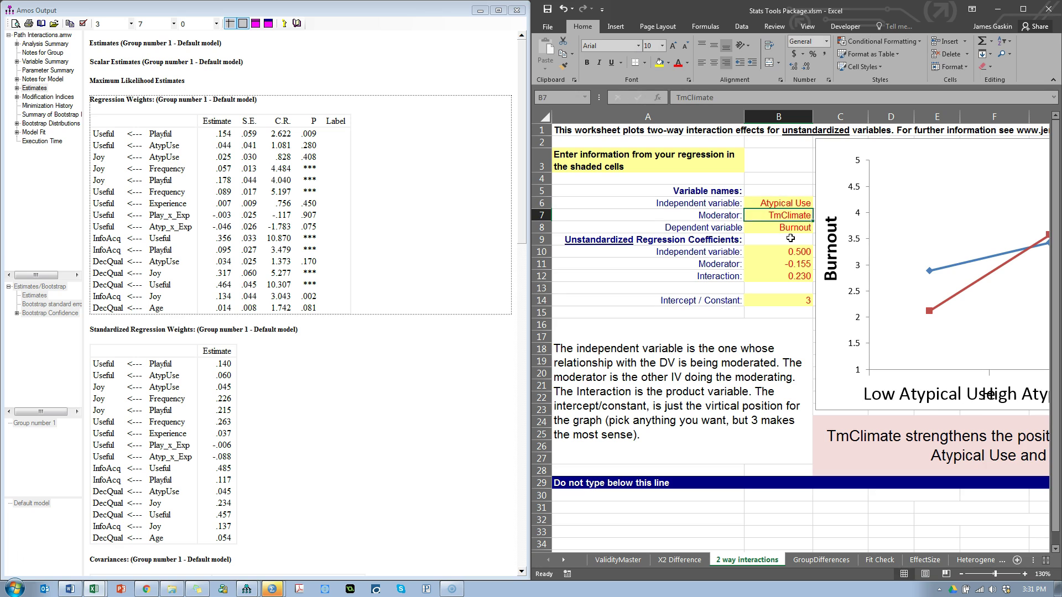
{"action": "type", "text": "Experience"}
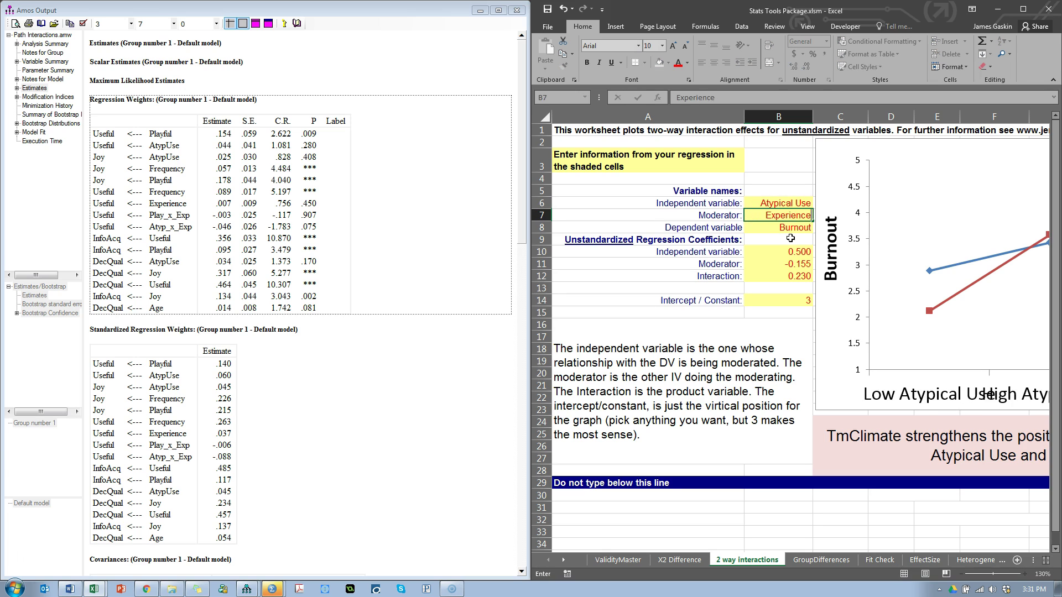
{"action": "key", "text": "Return"}
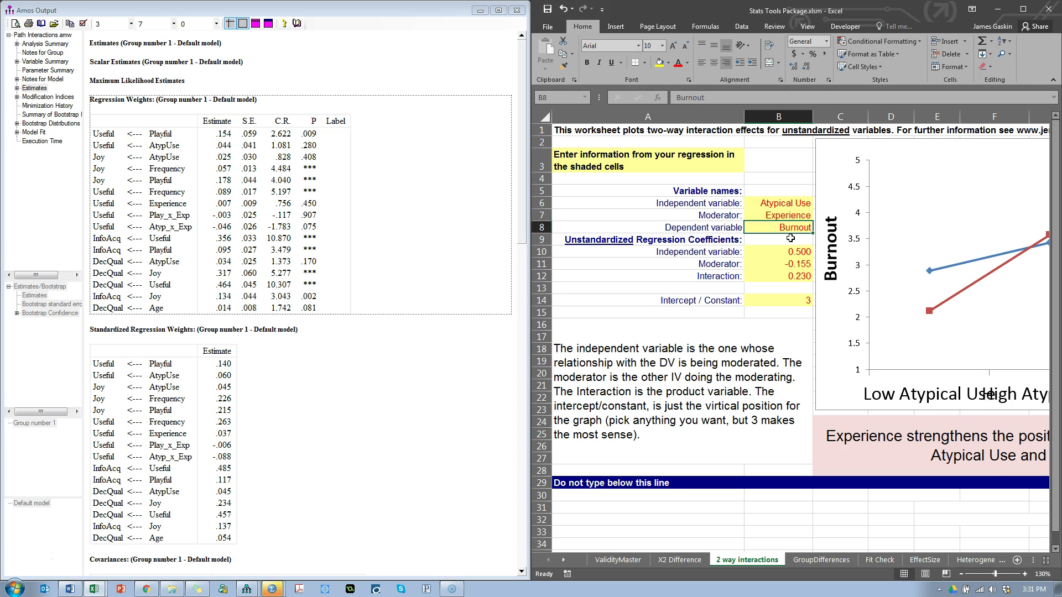
{"action": "type", "text": "Useful"}
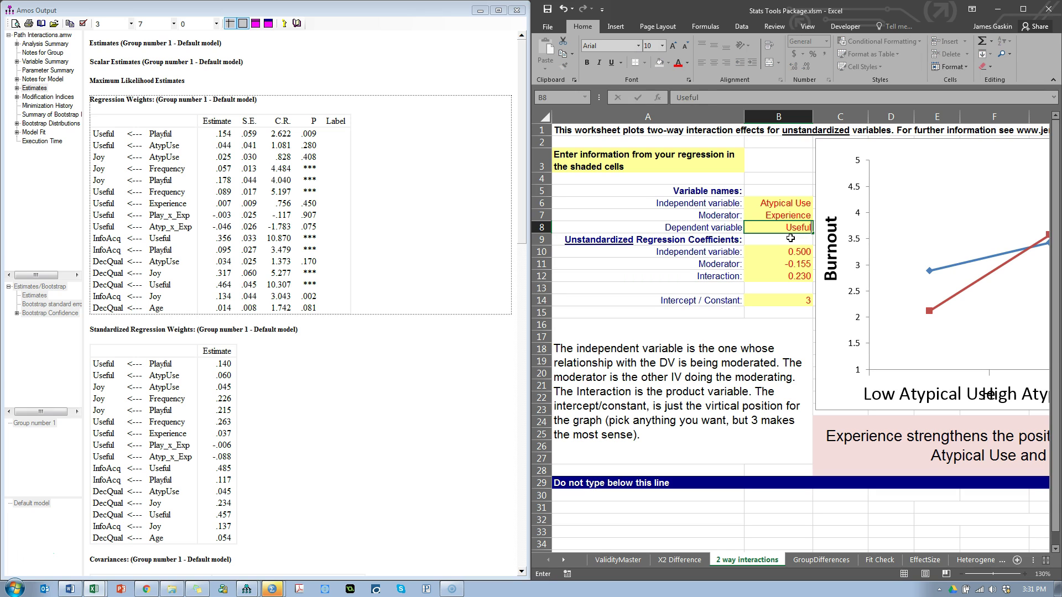
{"action": "key", "text": "Return"}
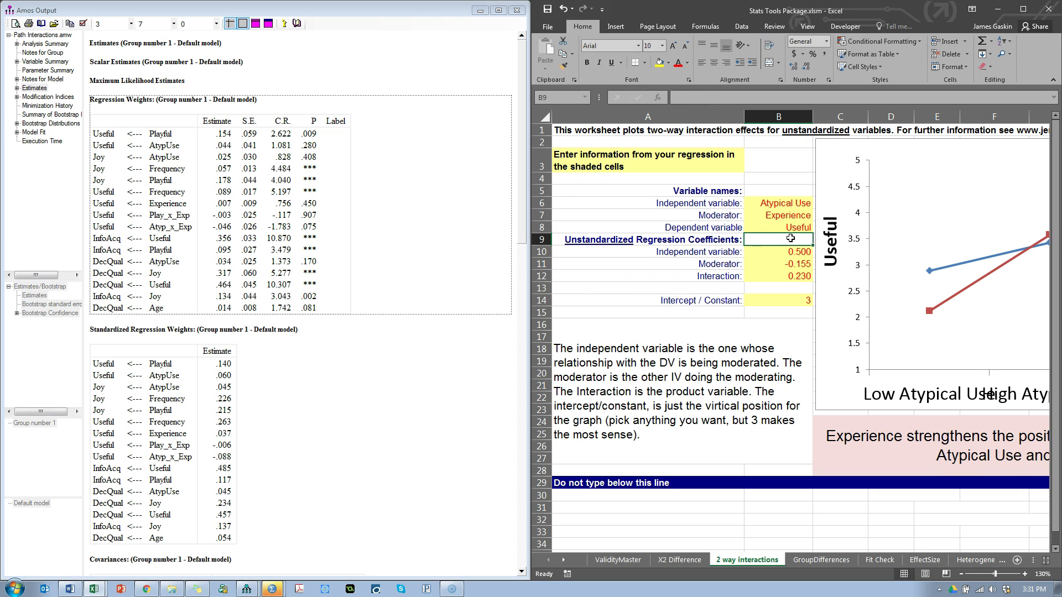
{"action": "key", "text": "Return"}
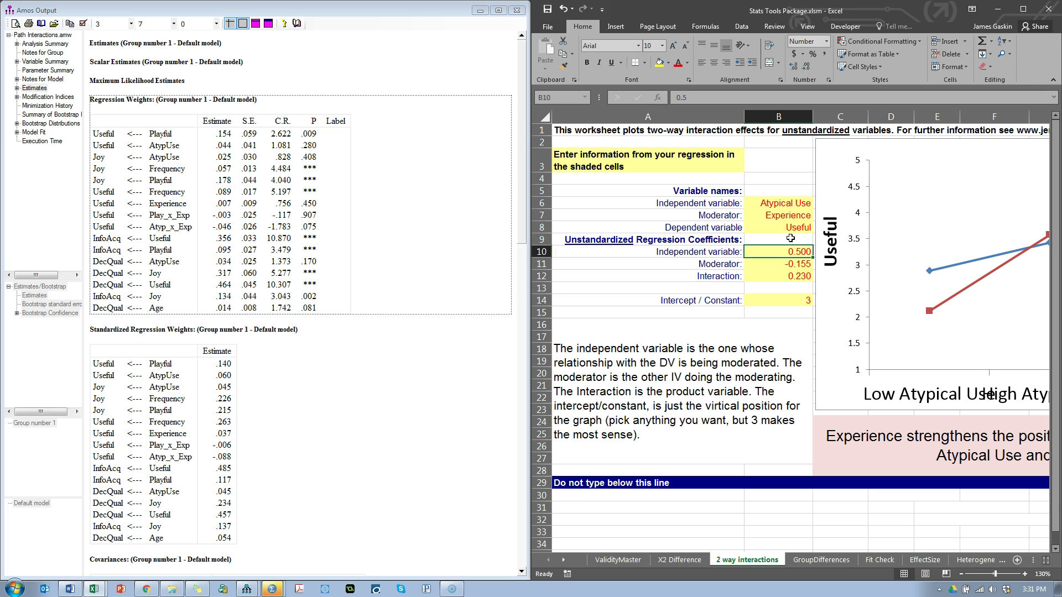
Step: Enter 0.044 and 0.007 from the Amos weights as the independent and moderator coefficients
{"action": "left_click", "coordinate": [481, 125]}
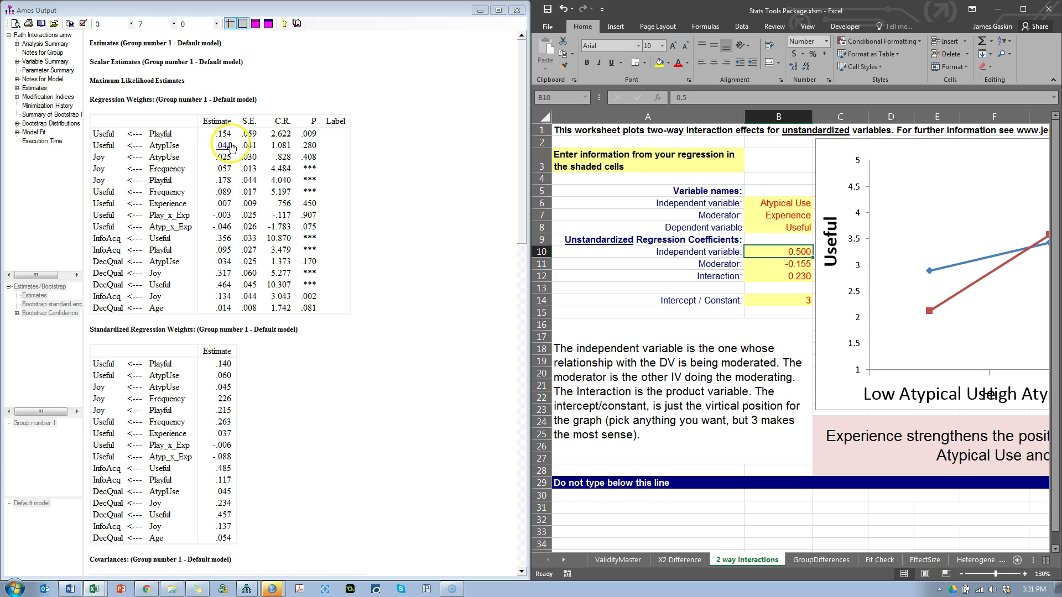
{"action": "mouse_move", "coordinate": [232, 148]}
{"action": "left_mouse_down"}
{"action": "mouse_move", "coordinate": [216, 157]}
{"action": "mouse_move", "coordinate": [224, 149]}
{"action": "left_mouse_up"}
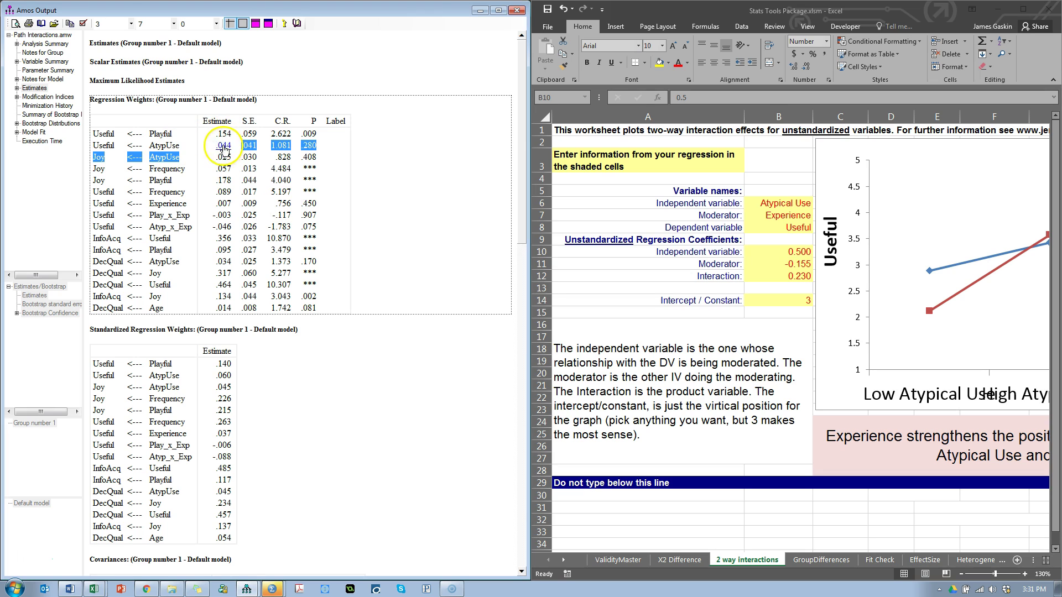
{"action": "left_click", "coordinate": [224, 149]}
{"action": "left_click", "coordinate": [772, 252]}
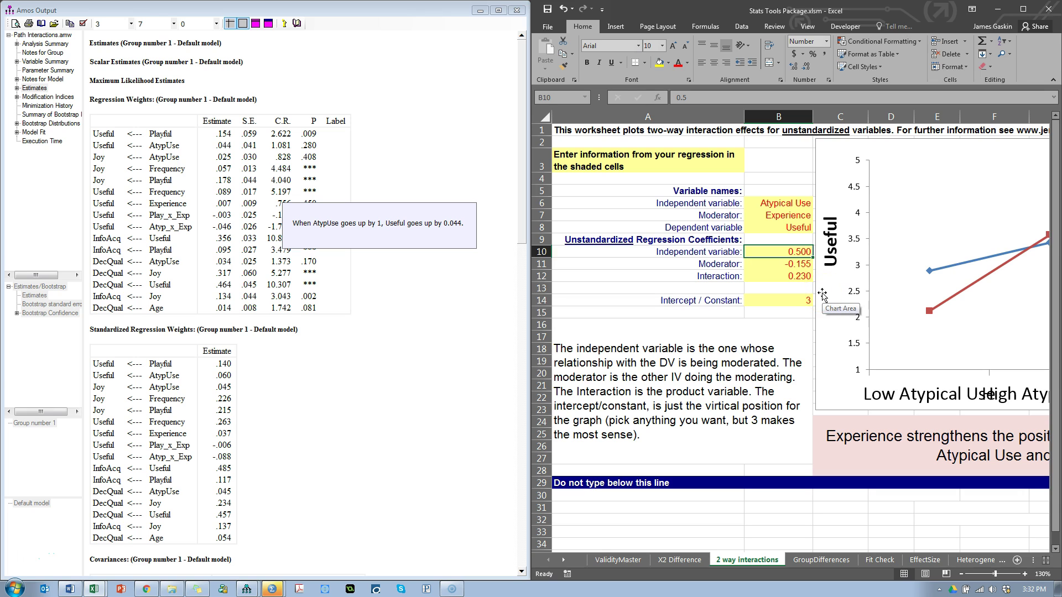
{"action": "type", "text": ".044"}
{"action": "key", "text": "Return"}
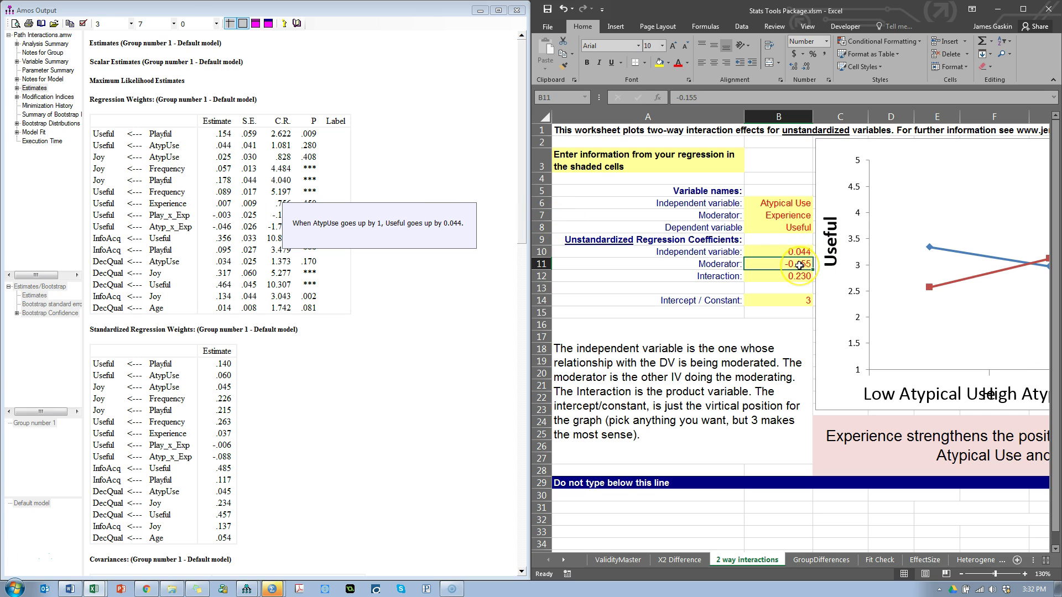
{"action": "type", "text": ".007"}
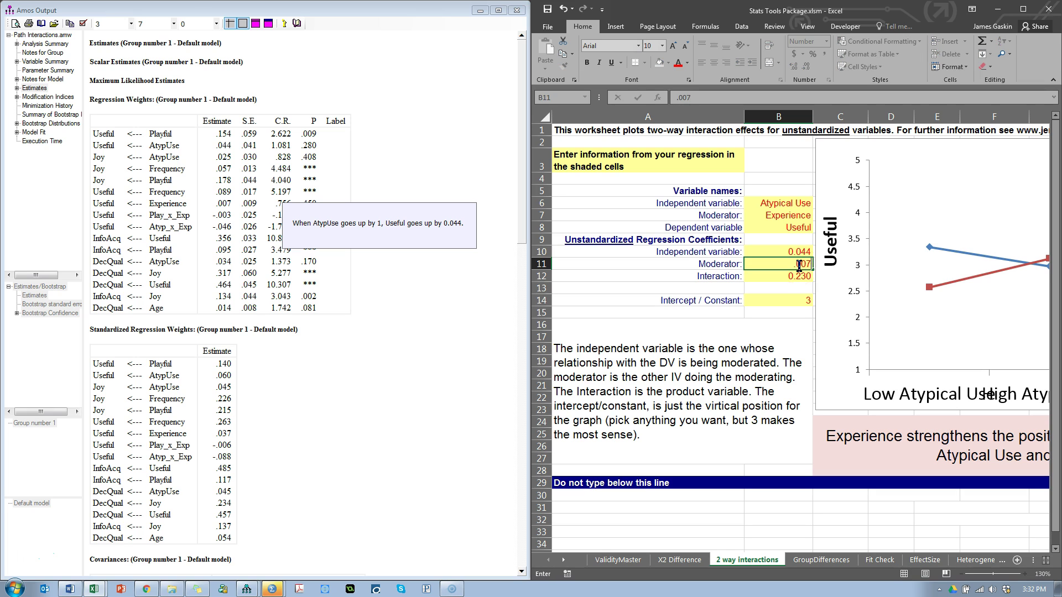
{"action": "key", "text": "Return"}
Step: Look up the -.046 interaction estimate and enter it as the interaction coefficient in B12
{"action": "left_click", "coordinate": [780, 275]}
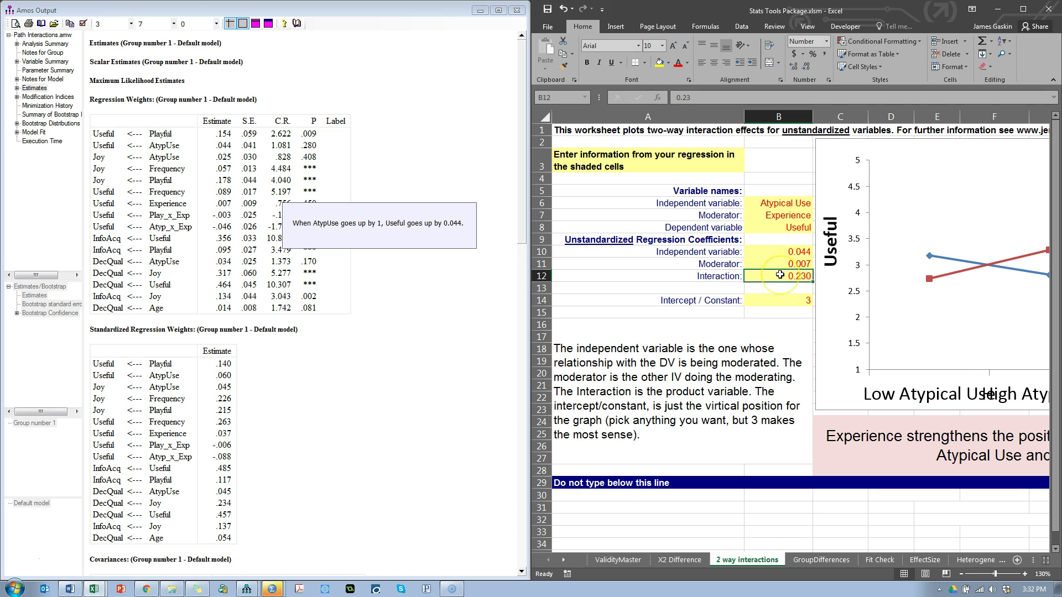
{"action": "left_click", "coordinate": [230, 235]}
{"action": "left_click", "coordinate": [226, 234]}
{"action": "left_click", "coordinate": [792, 275]}
{"action": "type", "text": "-.046"}
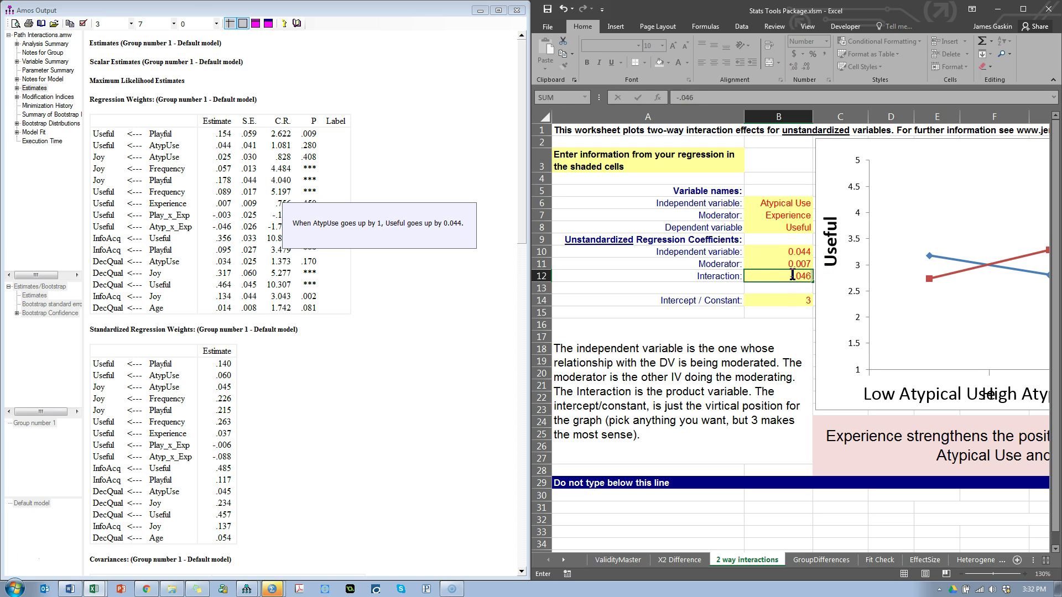
{"action": "key", "text": "Return"}
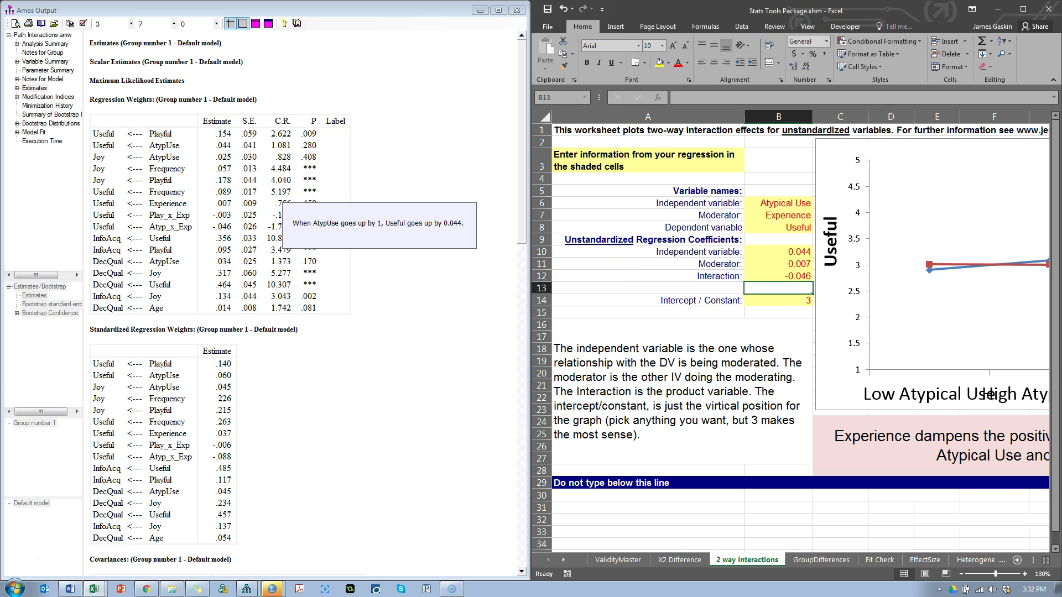
{"action": "left_click", "coordinate": [1024, 10]}
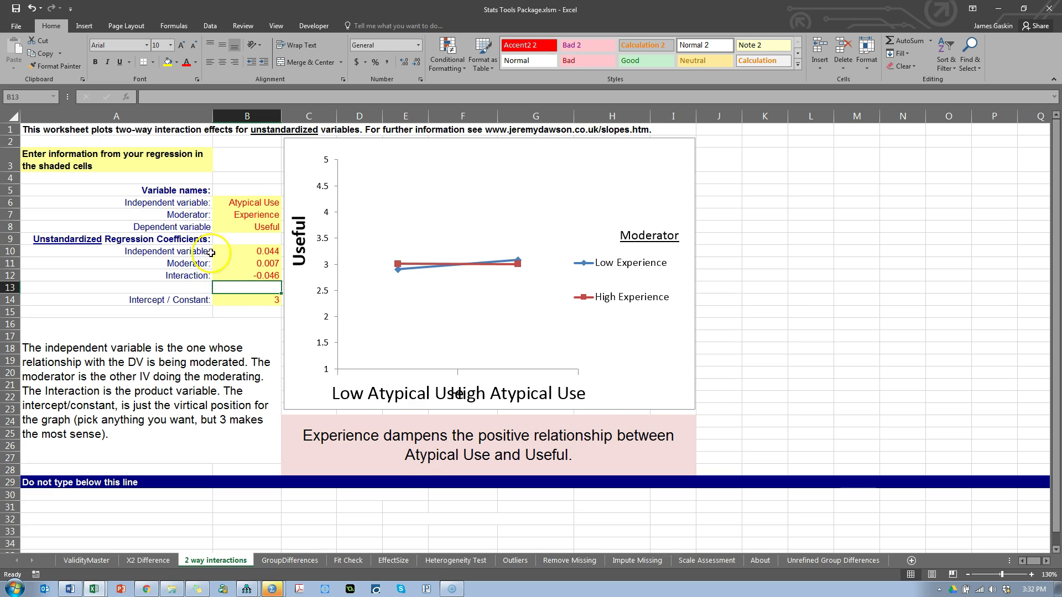
Step: Rename the independent variable in B6 to AtypUse so the chart shows Low and High AtypUse
{"action": "left_click", "coordinate": [254, 204]}
{"action": "type", "text": "At"}
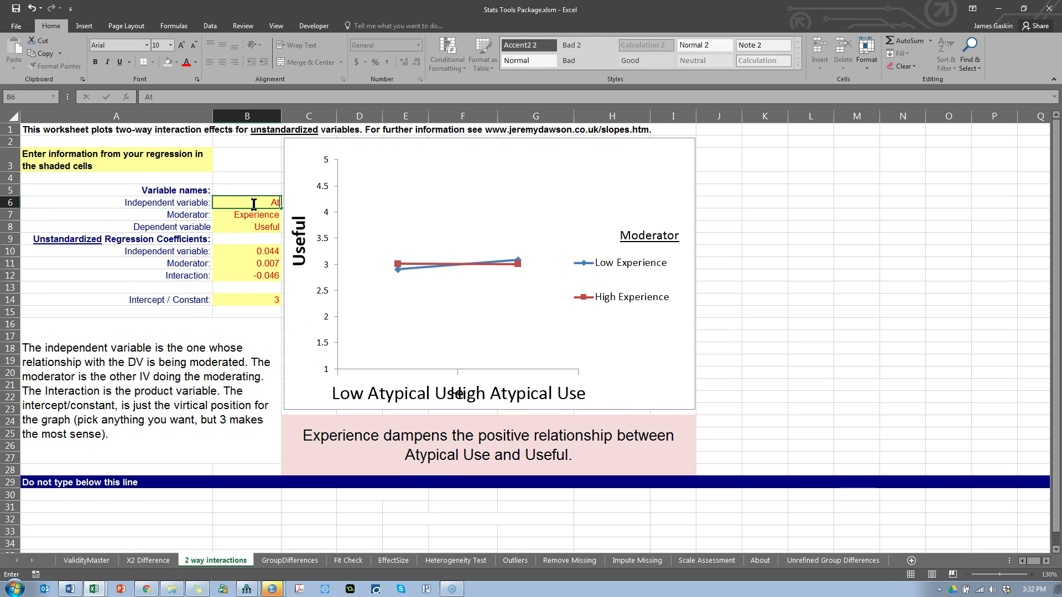
{"action": "key", "text": "Return"}
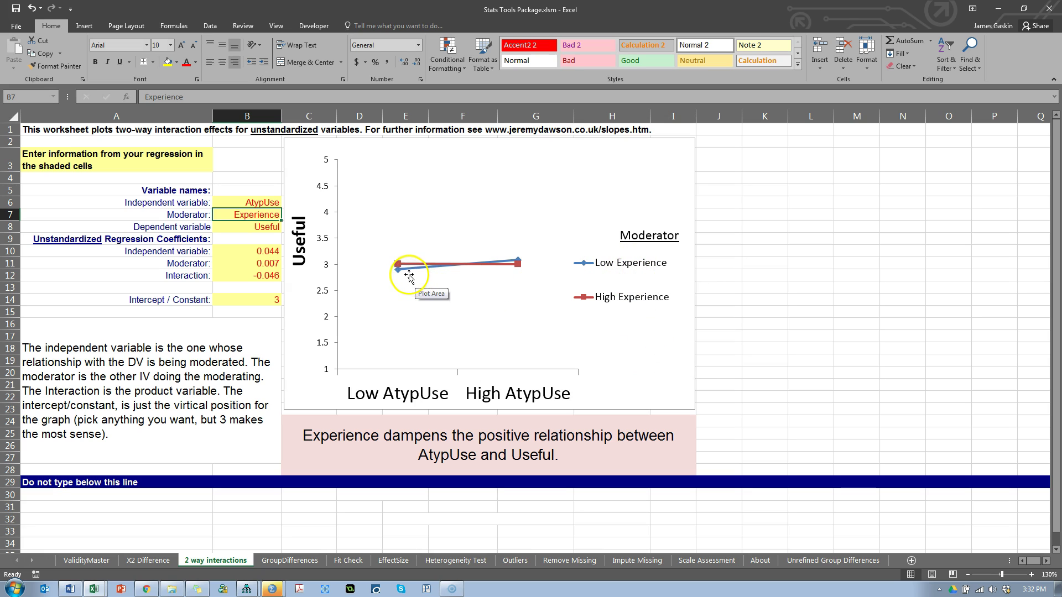
{"action": "left_click", "coordinate": [617, 417]}
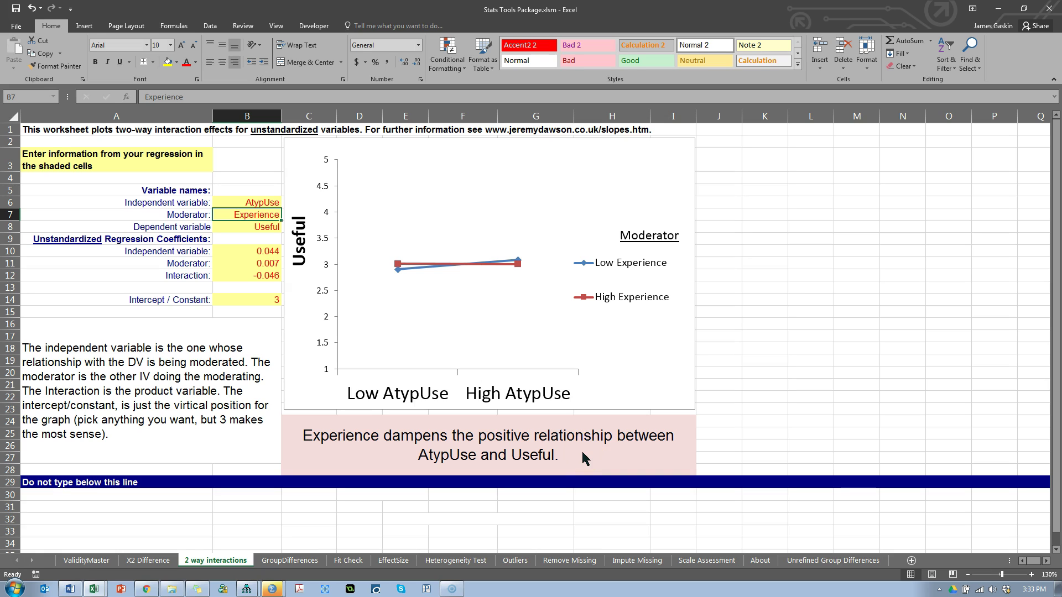
{"action": "key", "text": "alt+Tab"}
{"action": "key", "text": "alt+Tab"}
{"action": "key", "text": "alt+Tab"}
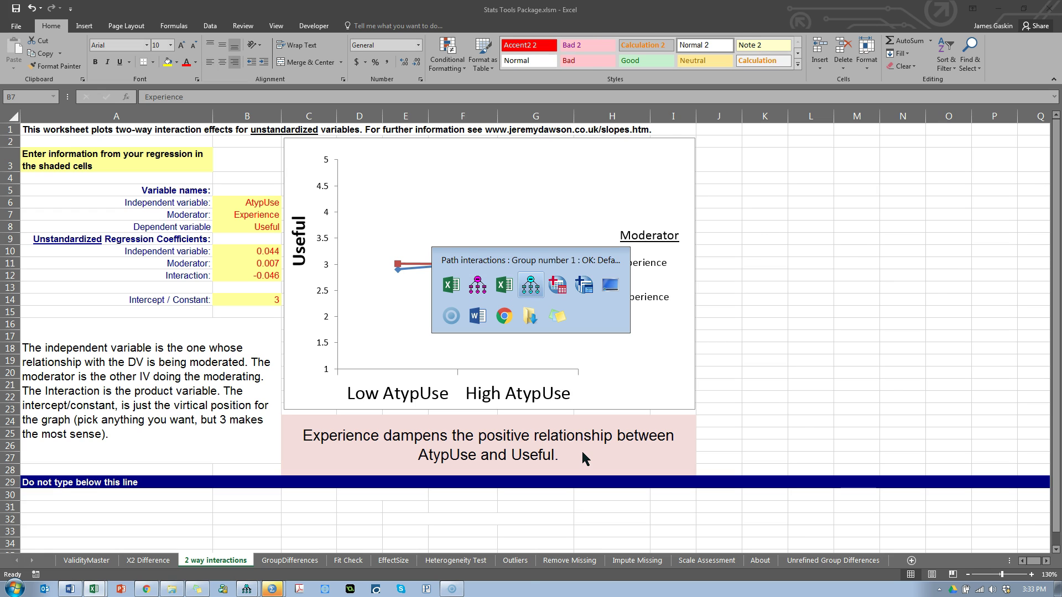
{"action": "key", "text": "alt+Tab"}
{"action": "key", "text": "alt+Tab"}
{"action": "key", "text": "alt+Tab"}
{"action": "key", "text": "alt+Tab"}
{"action": "key", "text": "alt+Tab"}
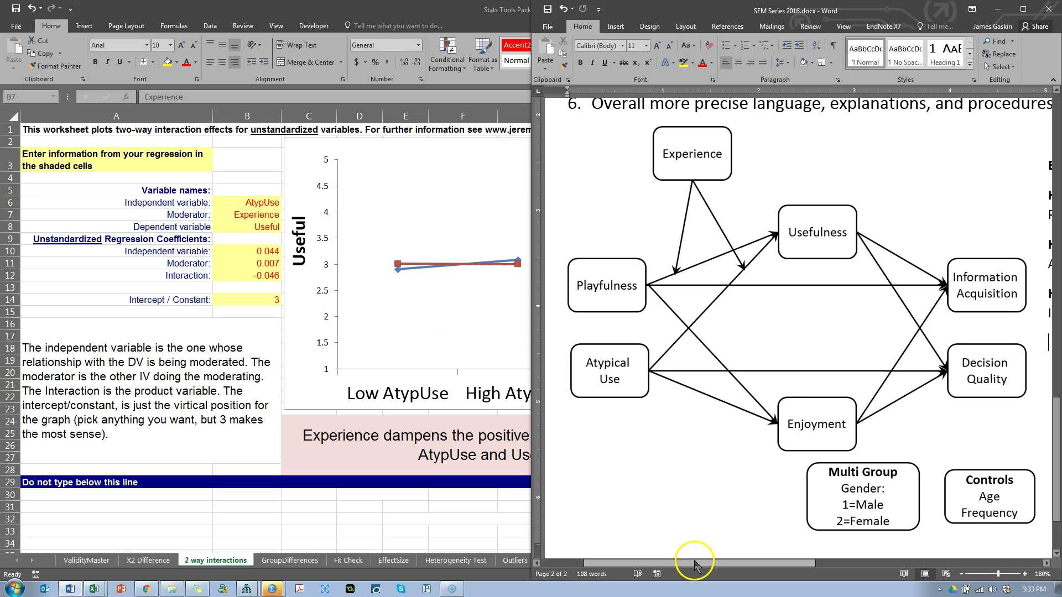
{"action": "left_click_drag", "start_coordinate": [694, 564], "coordinate": [923, 545]}
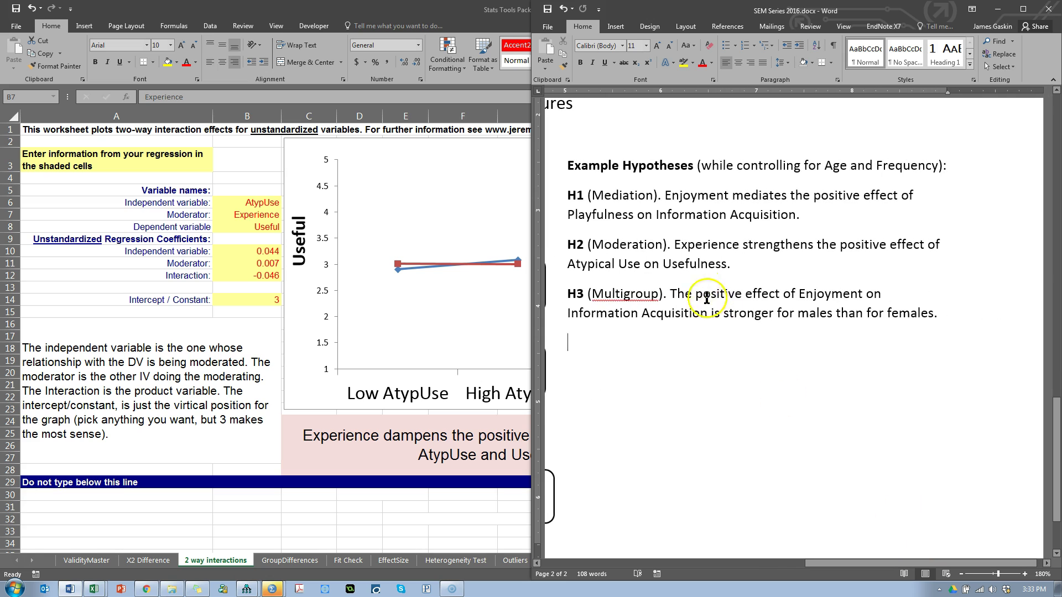
{"action": "left_click_drag", "start_coordinate": [686, 243], "coordinate": [720, 265]}
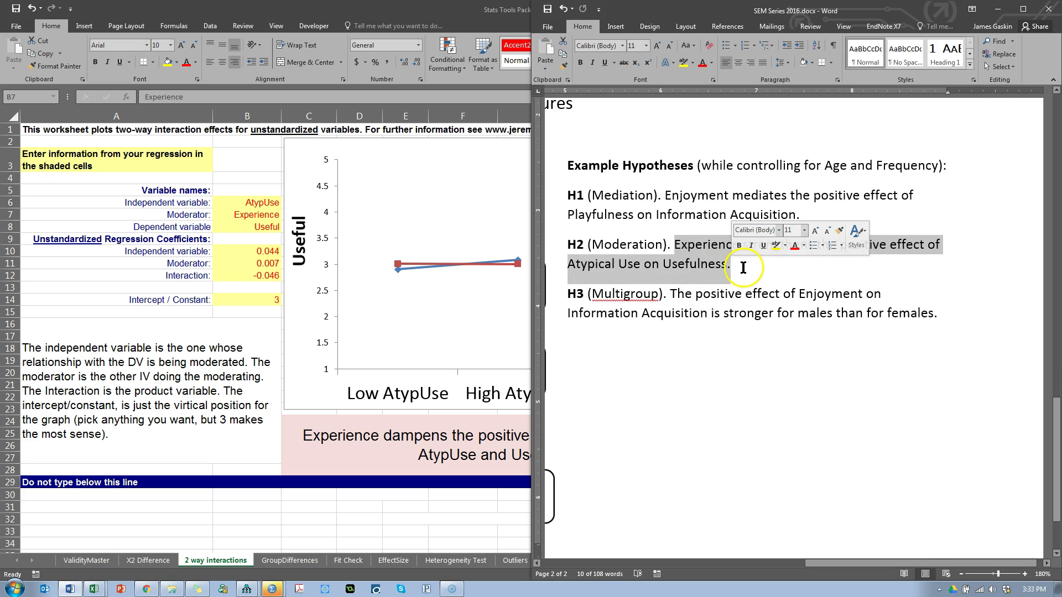
{"action": "left_click", "coordinate": [746, 266]}
{"action": "left_click", "coordinate": [688, 249], "text": "shift"}
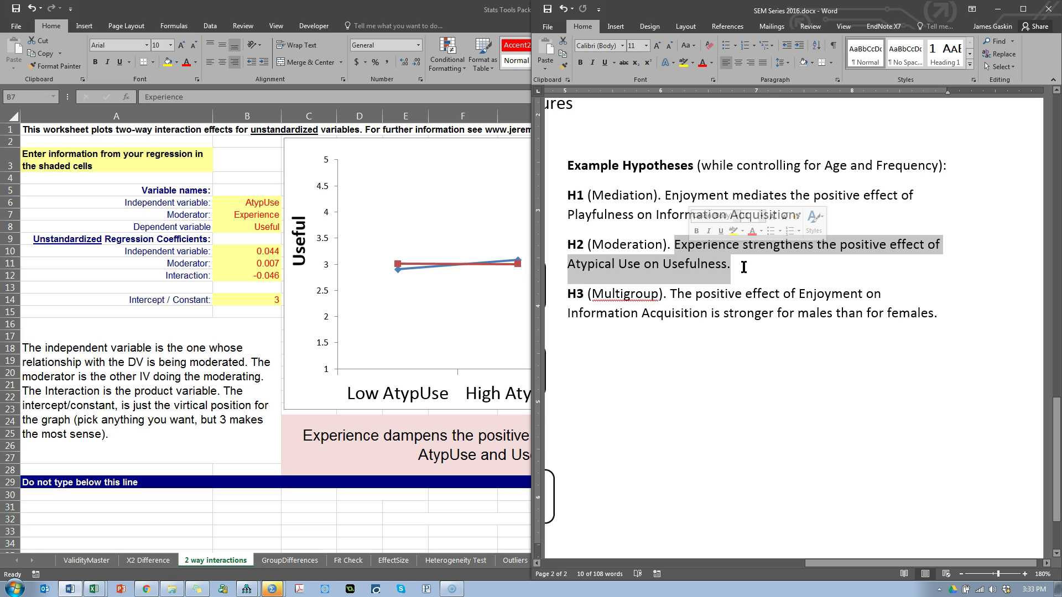
{"action": "left_click", "coordinate": [741, 280]}
{"action": "left_click", "coordinate": [797, 299]}
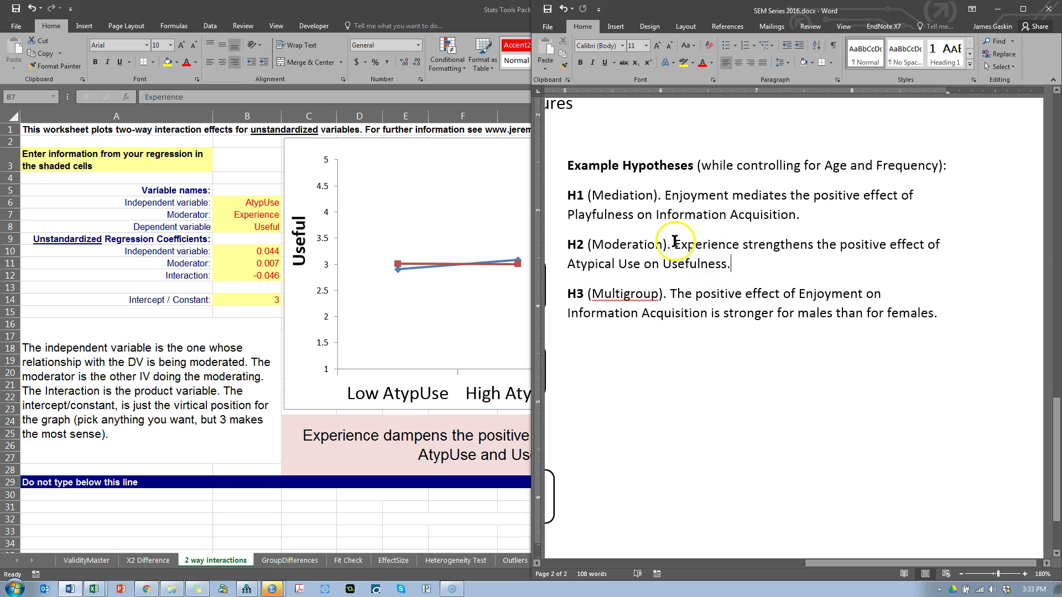
{"action": "left_click_drag", "start_coordinate": [676, 244], "coordinate": [722, 265]}
{"action": "left_click", "coordinate": [423, 272]}
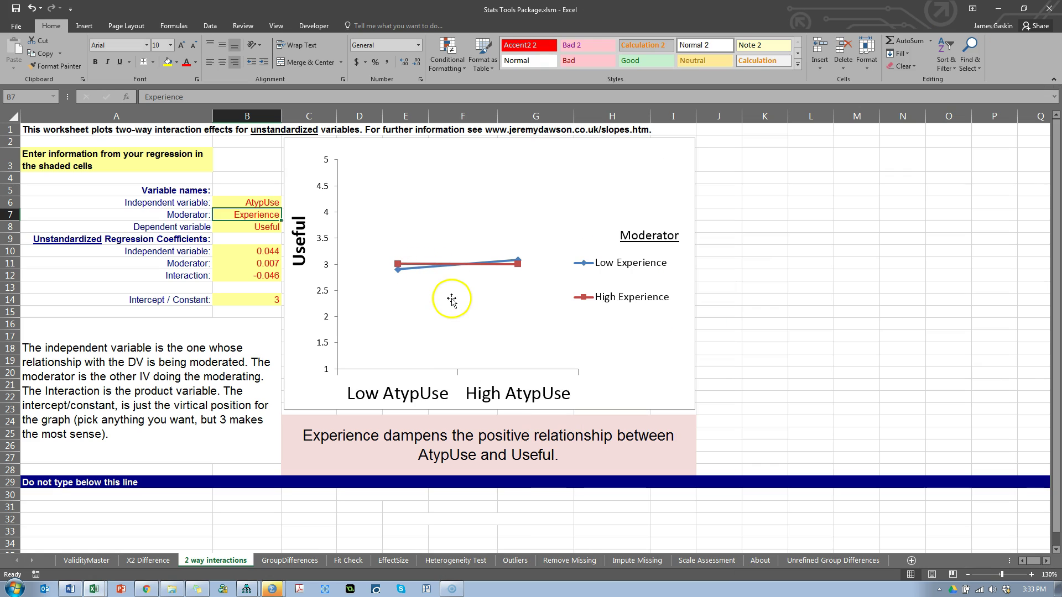
{"action": "left_click", "coordinate": [326, 437]}
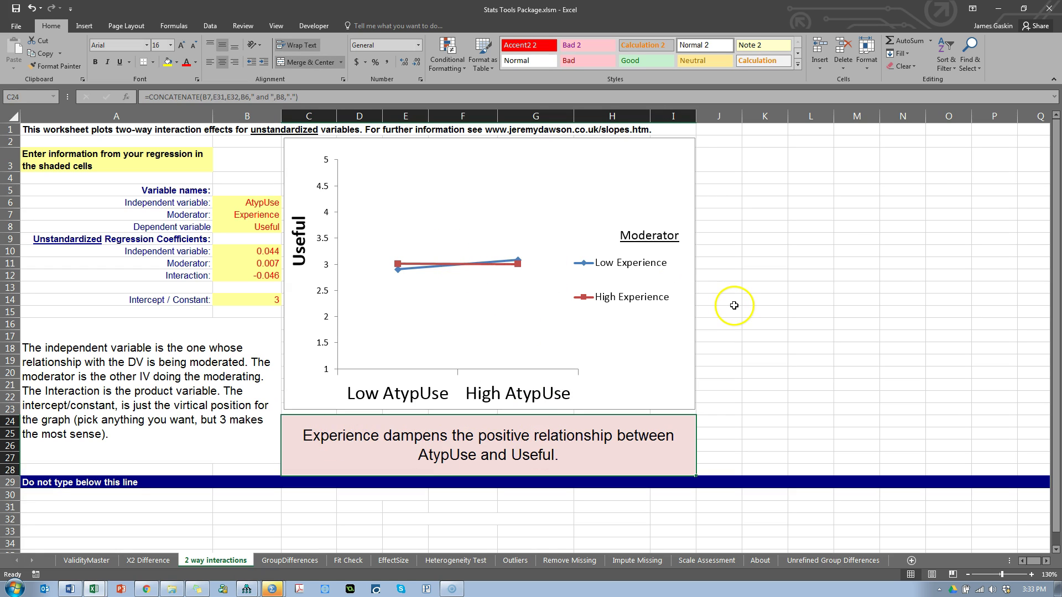